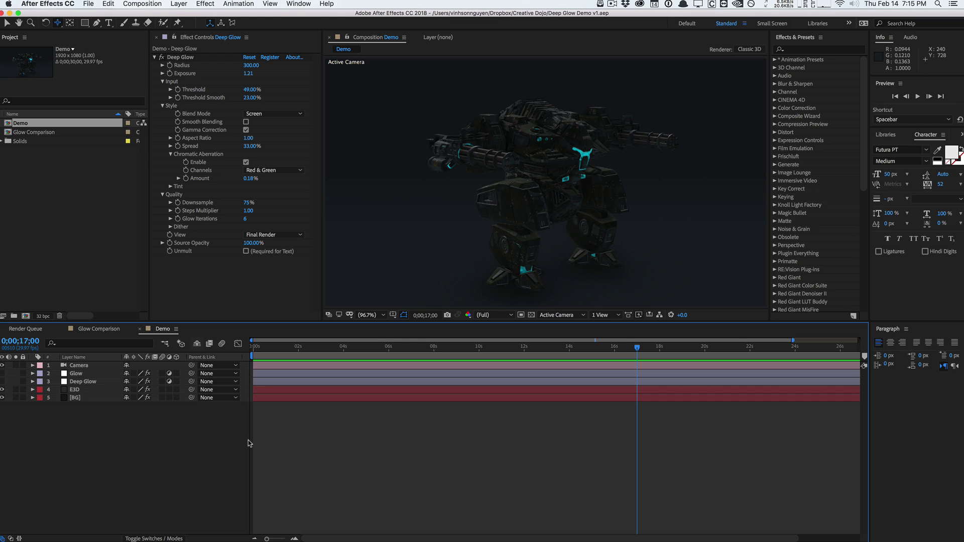
Open the Glow Comparison composition and inspect the built-in Glow effect settings on the Square Top layer
{"action": "left_click", "coordinate": [106, 331]}
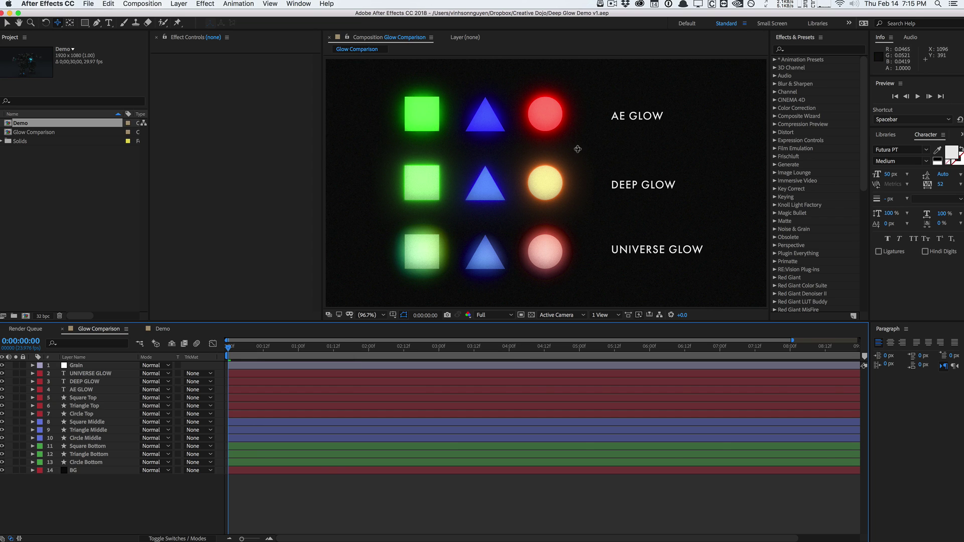
{"action": "left_click", "coordinate": [80, 390]}
{"action": "left_click", "coordinate": [78, 414]}
{"action": "left_click", "coordinate": [82, 390]}
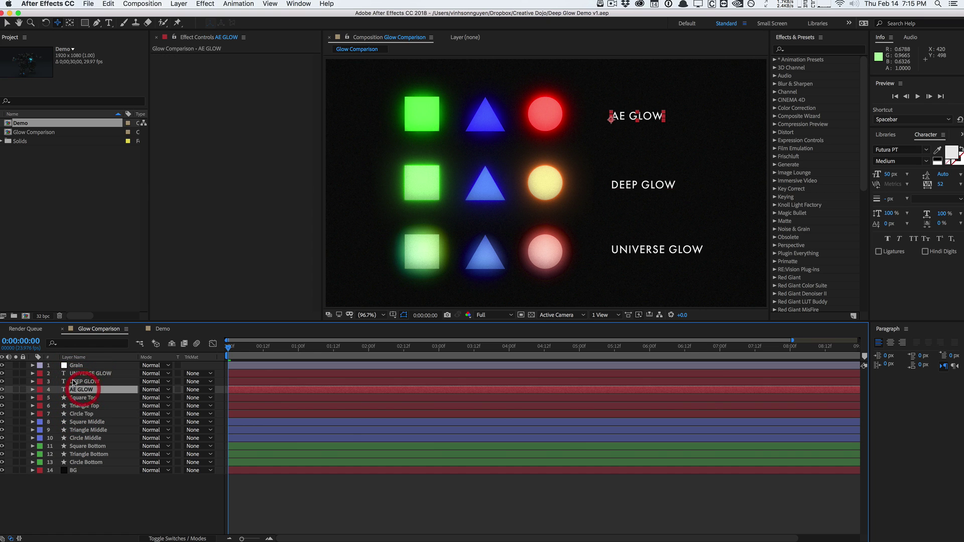
{"action": "left_click", "coordinate": [84, 398]}
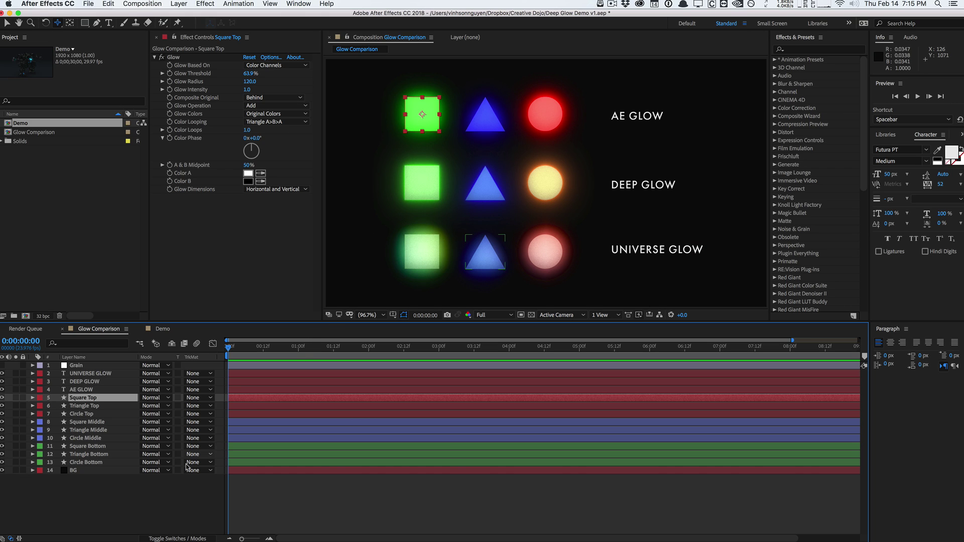
{"action": "left_click", "coordinate": [130, 498]}
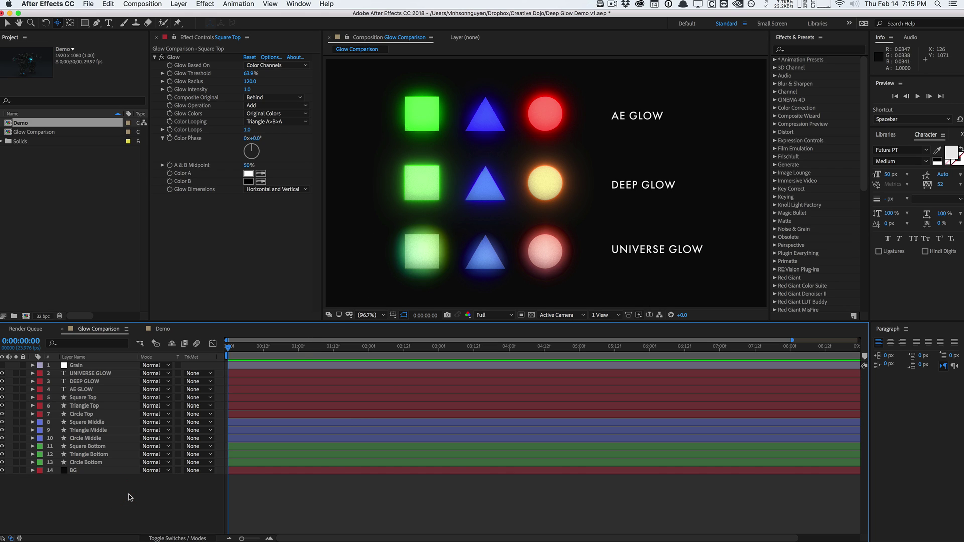
Compare the Glow effect settings on Circle Top with the Deep Glow settings on Circle Middle and Square Middle
{"action": "left_click", "coordinate": [90, 390]}
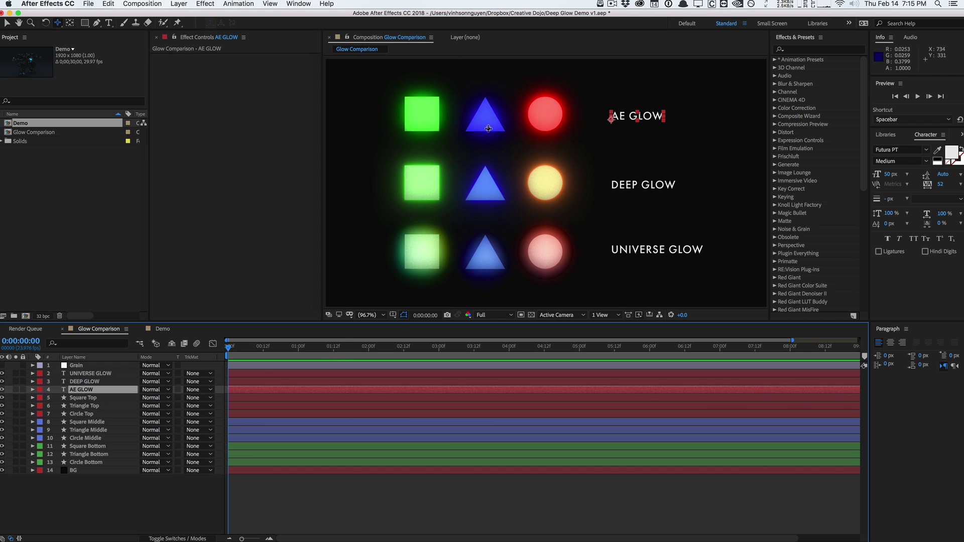
{"action": "left_click", "coordinate": [95, 416]}
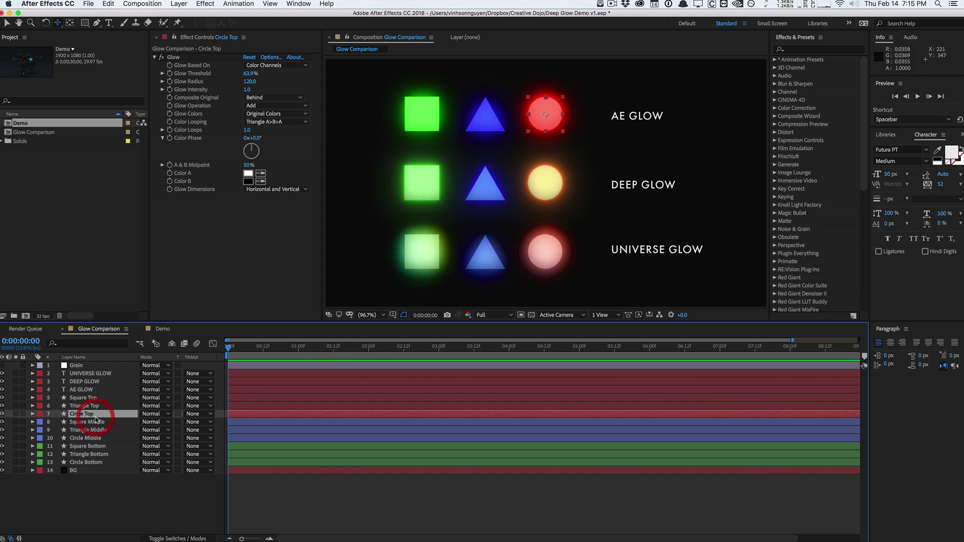
{"action": "left_click", "coordinate": [91, 439]}
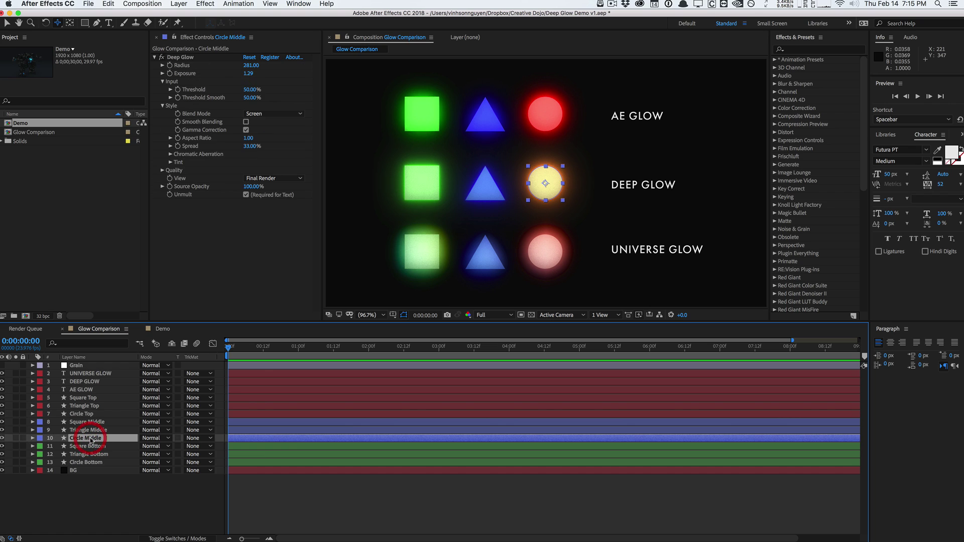
{"action": "left_click", "coordinate": [91, 423]}
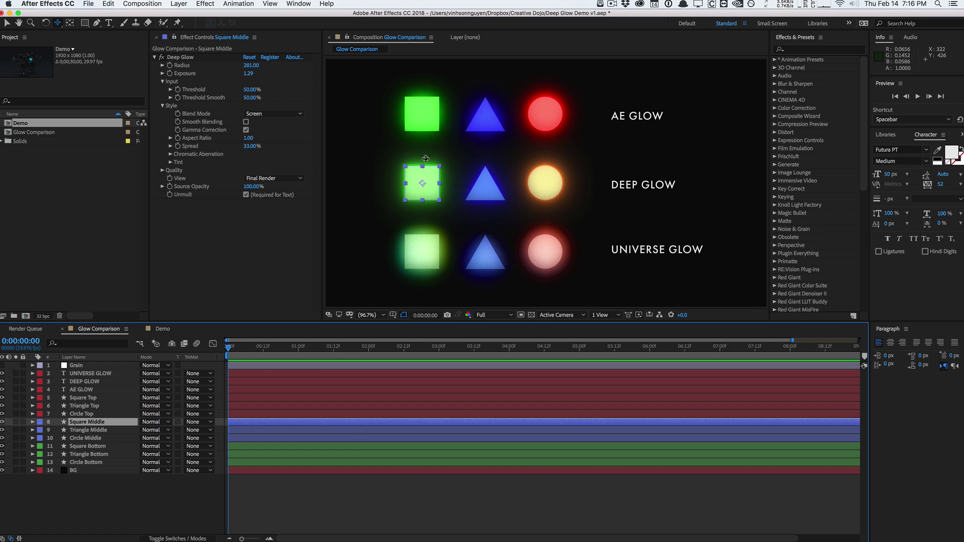
Inspect the Universe Glow settings on the Square Bottom layer, collapsing its Color and Color Isolation groups
{"action": "left_click", "coordinate": [89, 455]}
{"action": "left_click", "coordinate": [92, 446]}
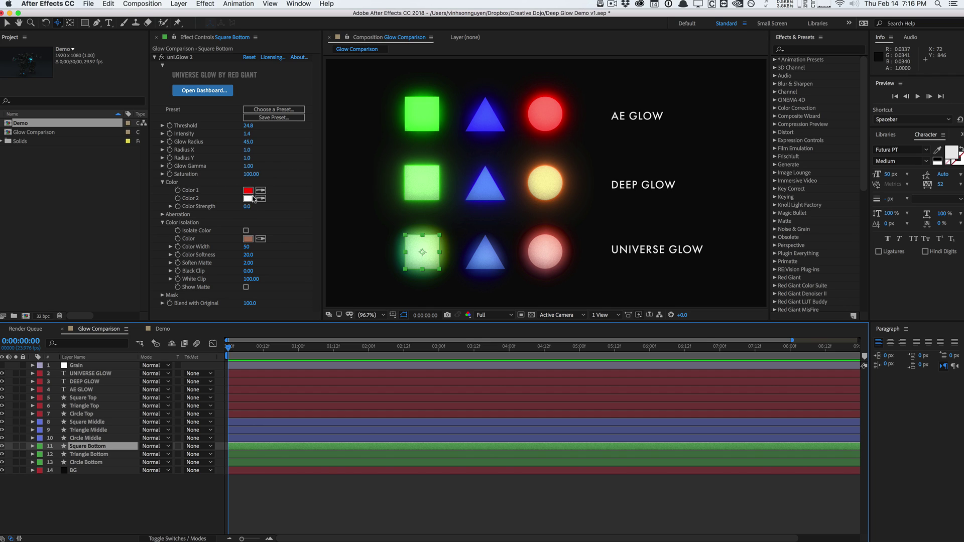
{"action": "left_click", "coordinate": [163, 182]}
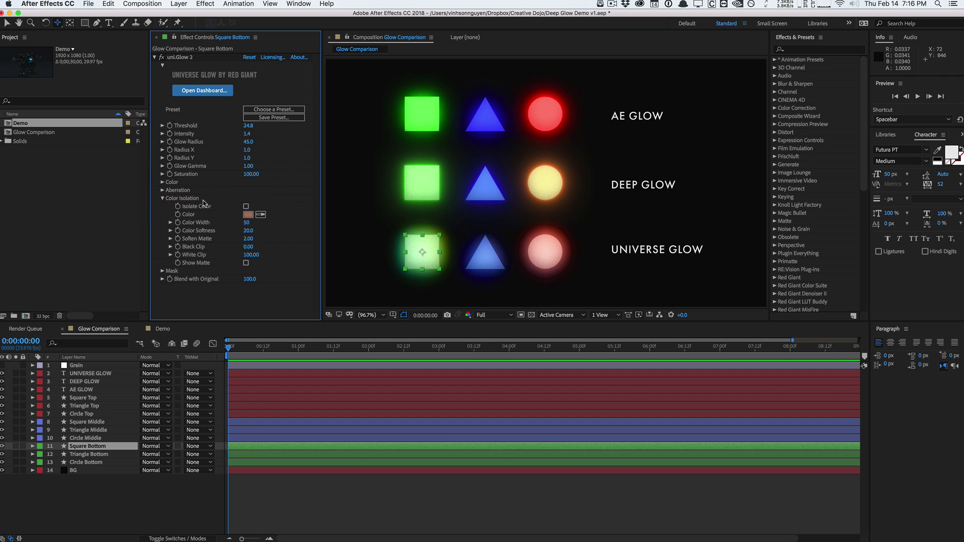
{"action": "left_click", "coordinate": [162, 199]}
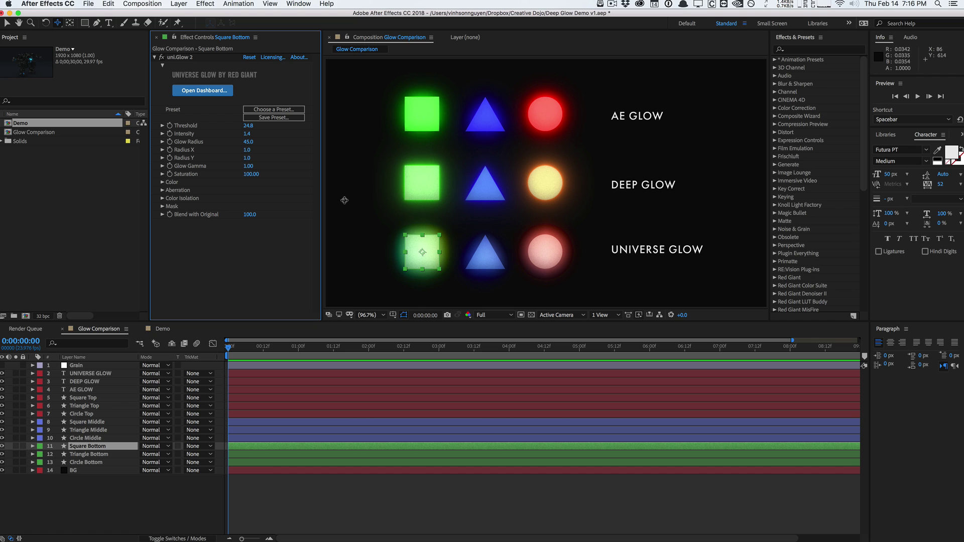
{"action": "left_click", "coordinate": [119, 495]}
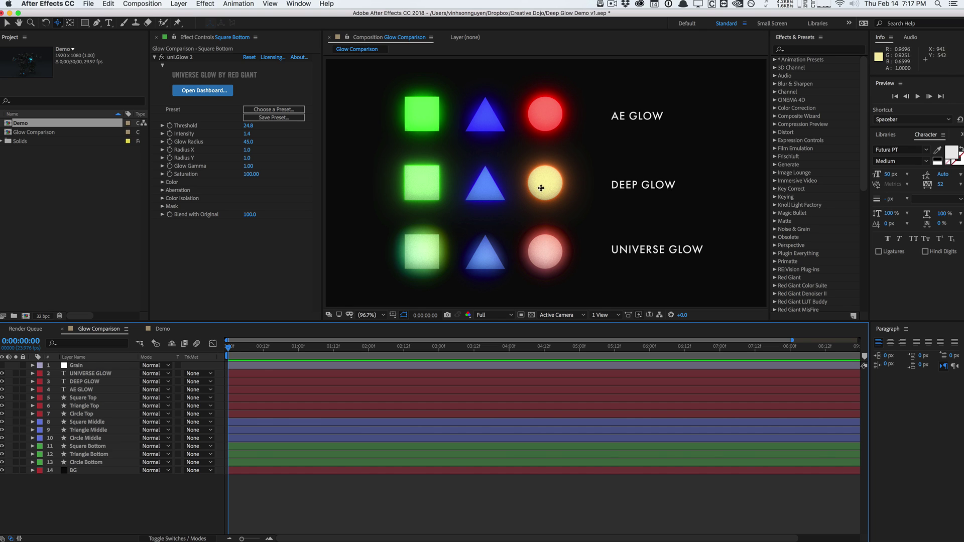
Examine the bottom-row Universe Glow layers, Square, Triangle and Circle Bottom, as a group and individually
{"action": "left_click", "coordinate": [99, 446]}
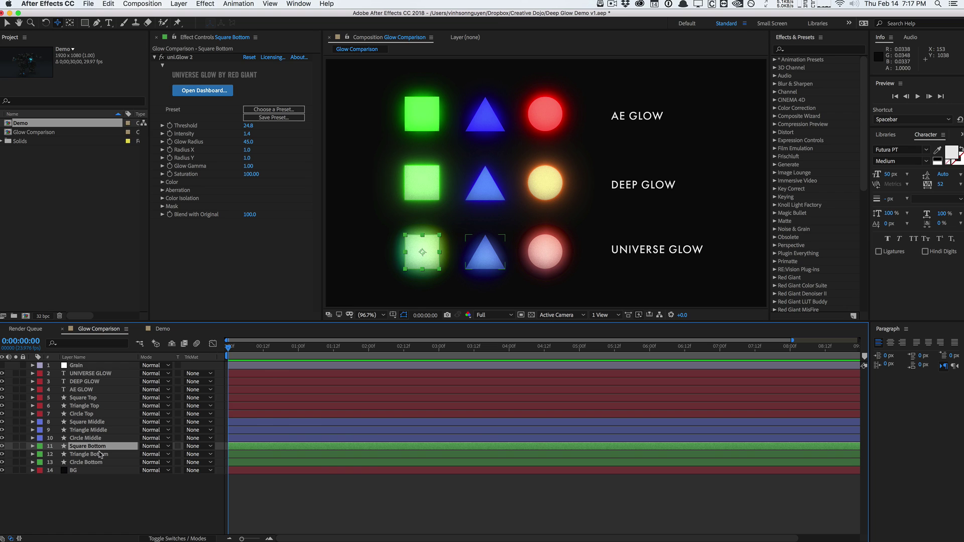
{"action": "left_click", "coordinate": [141, 489]}
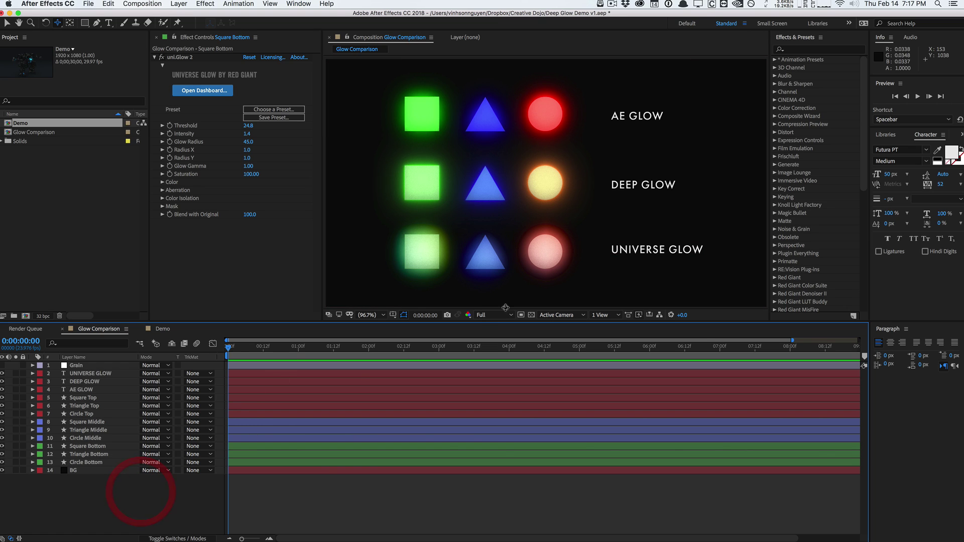
{"action": "left_click", "coordinate": [110, 463]}
{"action": "left_click", "coordinate": [109, 447], "text": "shift"}
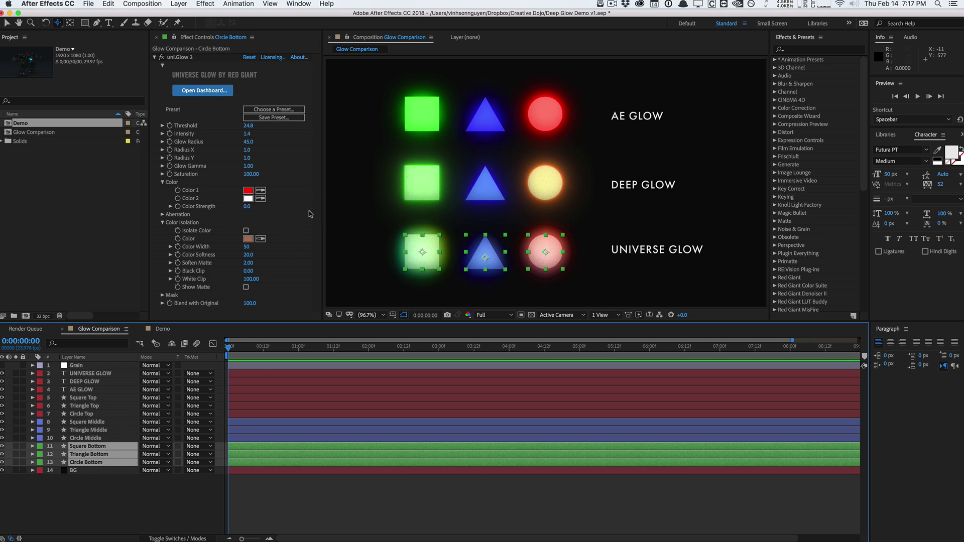
{"action": "left_click", "coordinate": [114, 477]}
{"action": "left_click", "coordinate": [100, 462]}
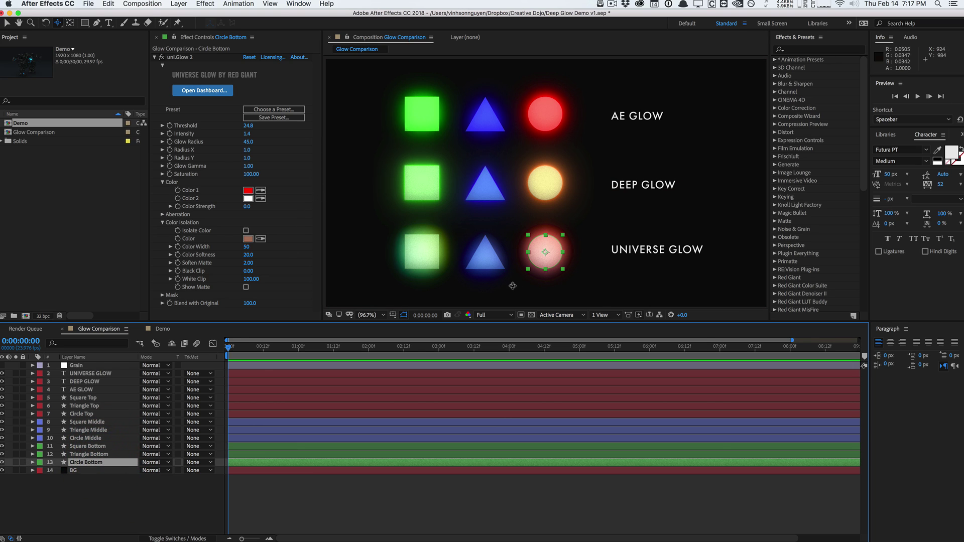
{"action": "left_click", "coordinate": [102, 447]}
{"action": "left_click", "coordinate": [103, 454]}
{"action": "left_click", "coordinate": [100, 462]}
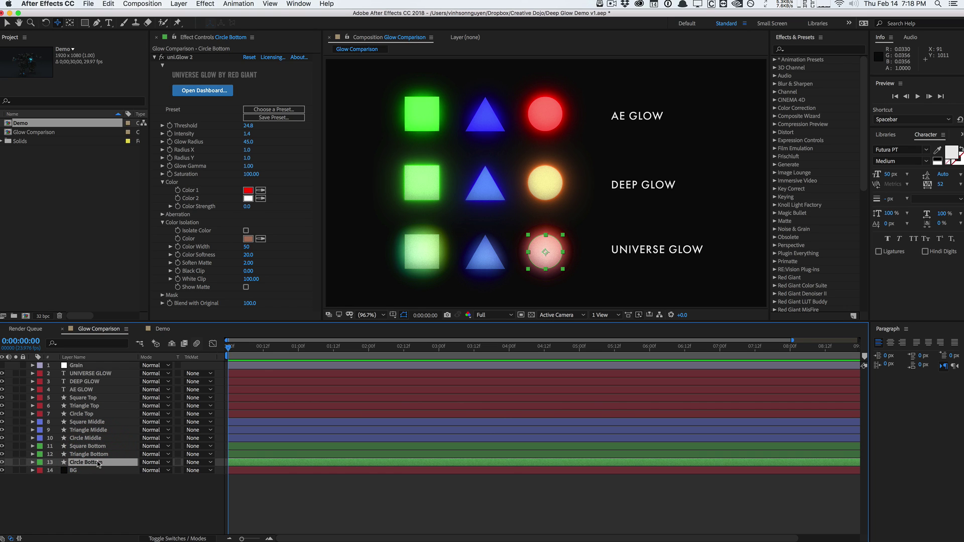
{"action": "left_click", "coordinate": [98, 497]}
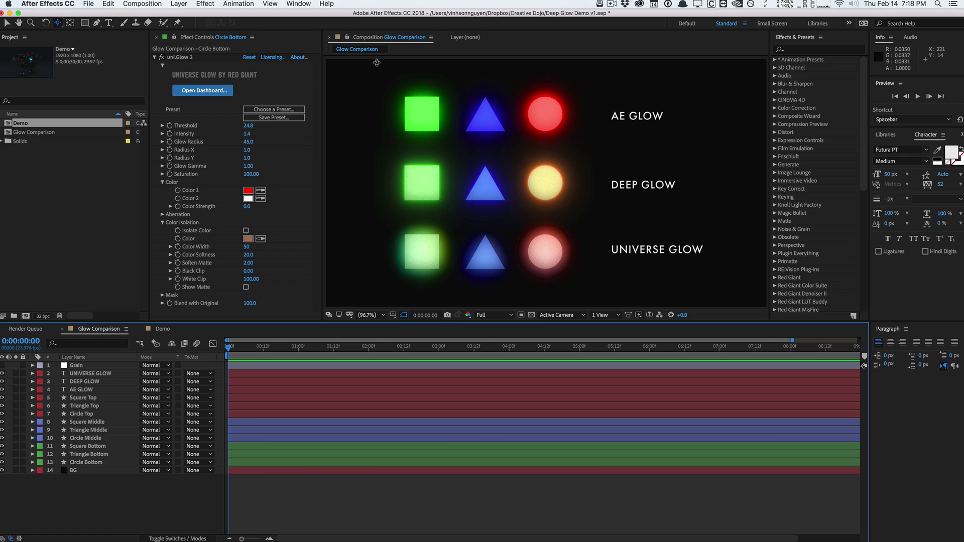
Review the effect settings across the three glow rows, from the Square and Circle Top layers to Square Middle, Triangle Bottom and Triangle Middle
{"action": "left_click", "coordinate": [327, 69]}
{"action": "left_click", "coordinate": [100, 374]}
{"action": "left_click", "coordinate": [98, 384]}
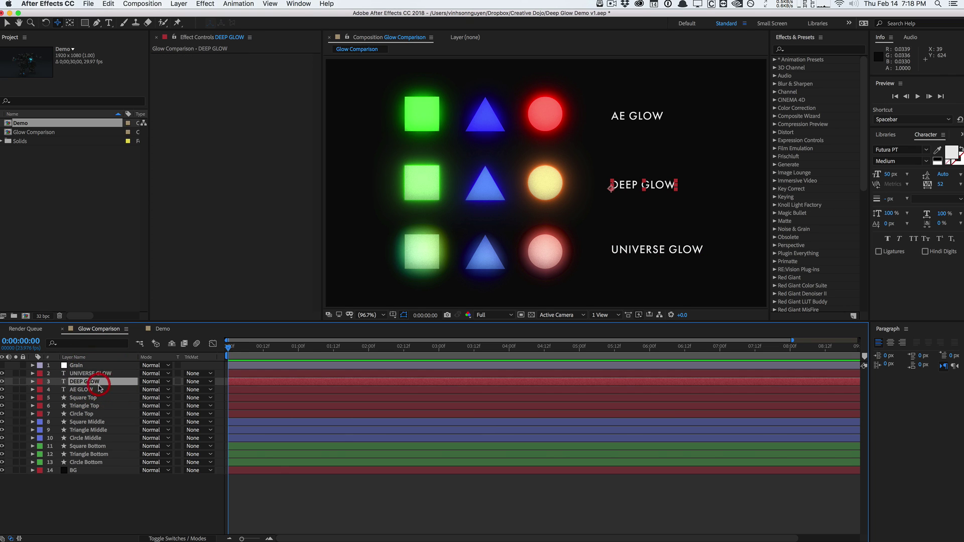
{"action": "left_click", "coordinate": [94, 398]}
{"action": "left_click", "coordinate": [91, 414]}
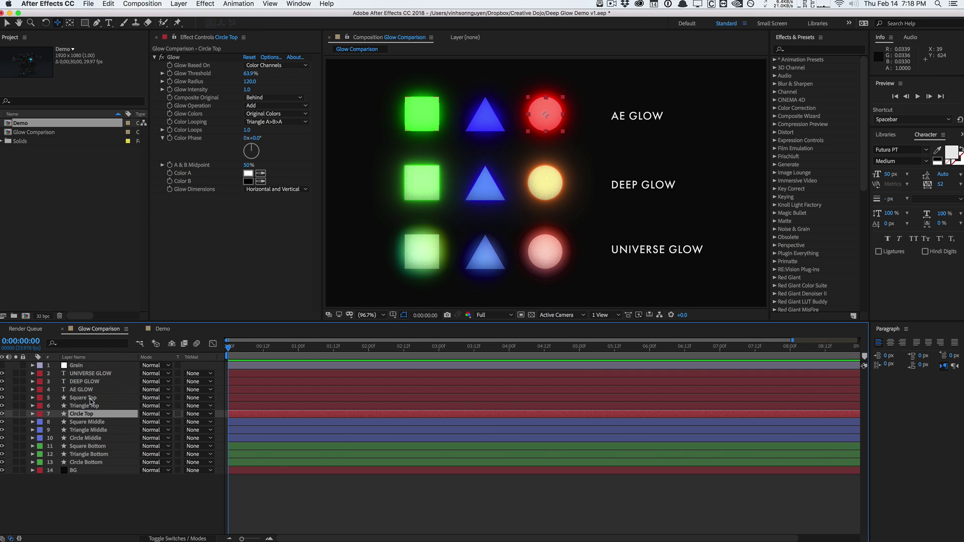
{"action": "left_click", "coordinate": [91, 398]}
{"action": "left_click", "coordinate": [105, 423]}
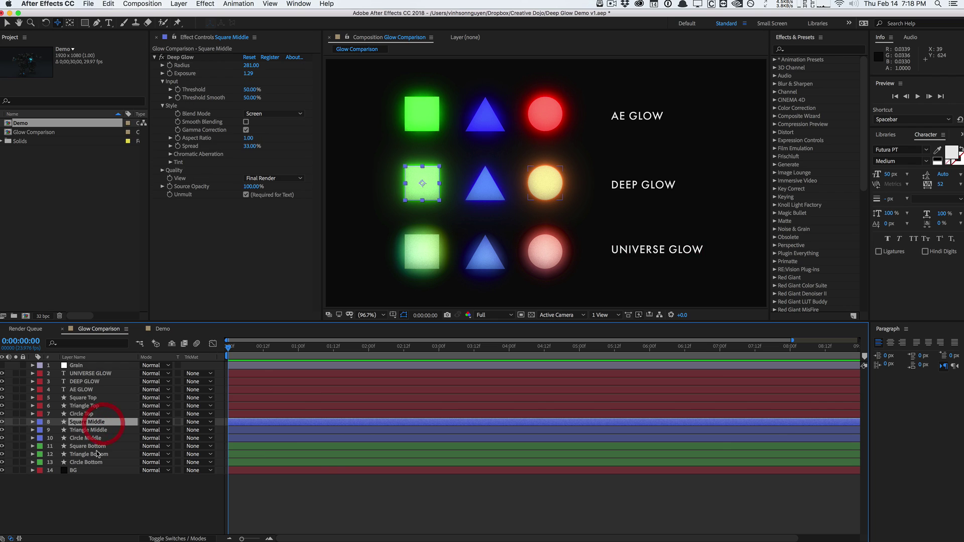
{"action": "left_click", "coordinate": [95, 454]}
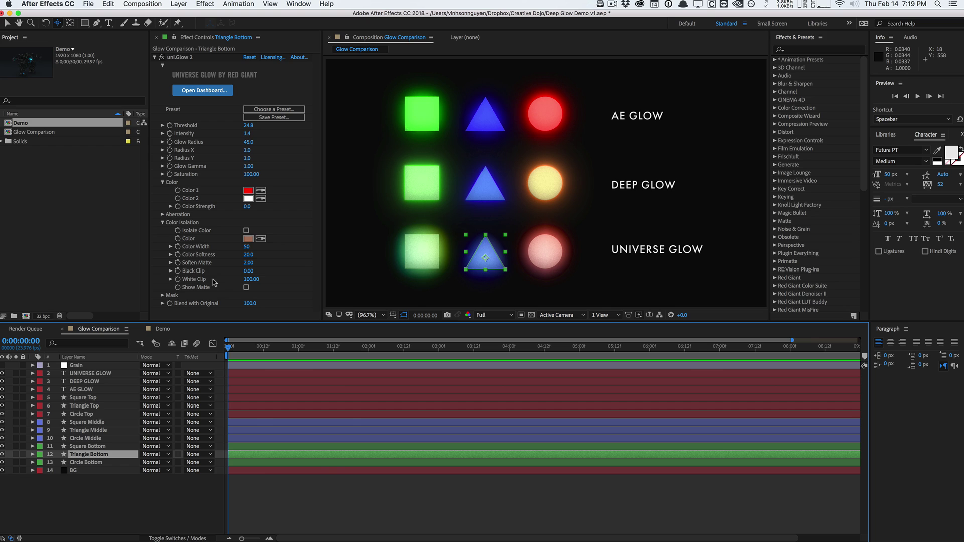
{"action": "left_click", "coordinate": [115, 431]}
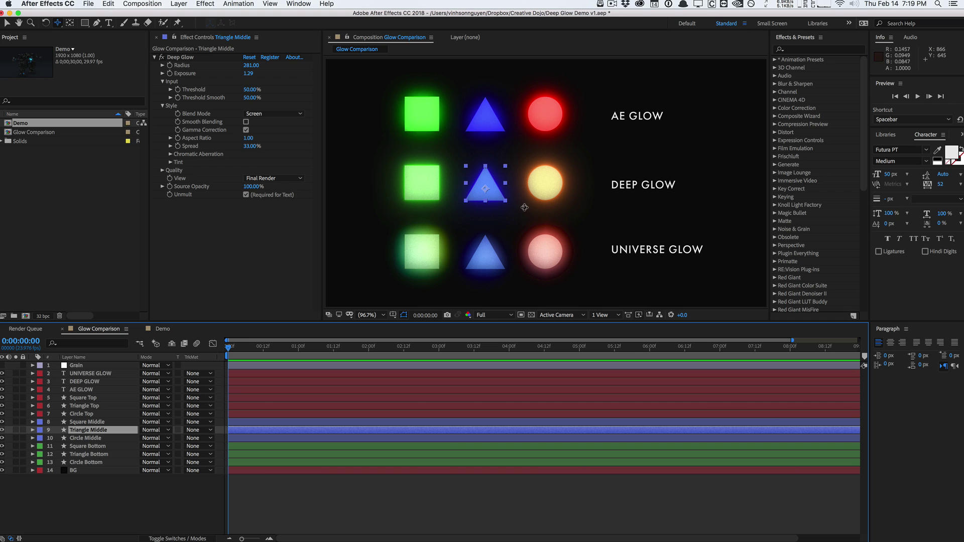
{"action": "left_click", "coordinate": [122, 515]}
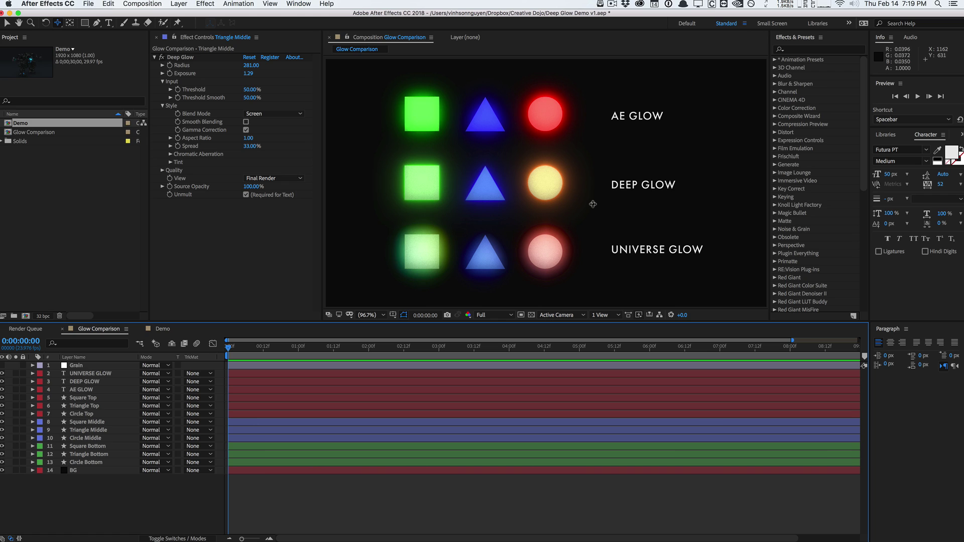
Open the Demo composition at 0;00;04;15 and display the Deep Glow layer's effect settings
{"action": "left_click", "coordinate": [161, 330]}
{"action": "mouse_move", "coordinate": [355, 348]}
{"action": "left_mouse_down"}
{"action": "mouse_move", "coordinate": [301, 350]}
{"action": "mouse_move", "coordinate": [355, 347]}
{"action": "left_mouse_up"}
{"action": "left_click", "coordinate": [78, 383]}
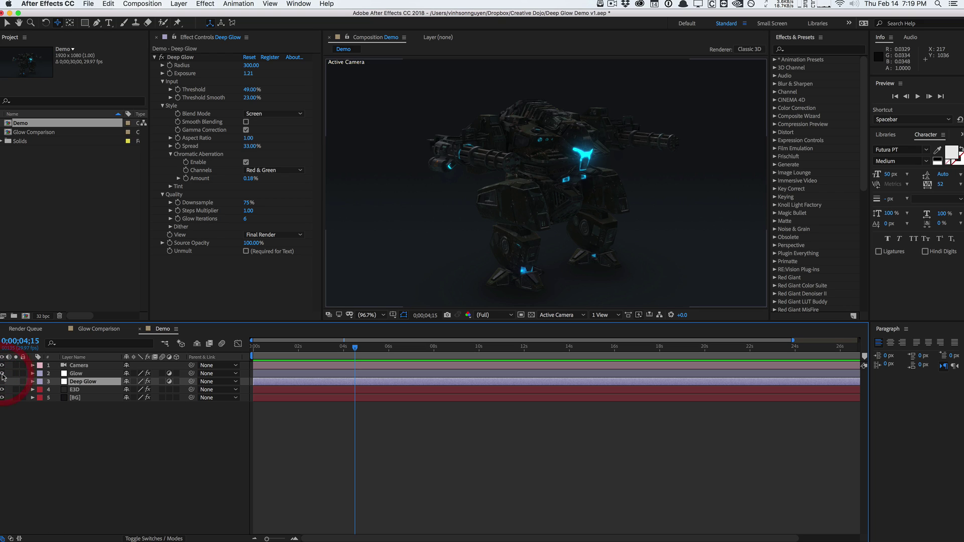
Compare the Glow and Deep Glow layers by toggling their visibility, leaving Glow hidden and Deep Glow visible
{"action": "left_click", "coordinate": [3, 374]}
{"action": "left_click", "coordinate": [3, 381]}
{"action": "left_click", "coordinate": [2, 382]}
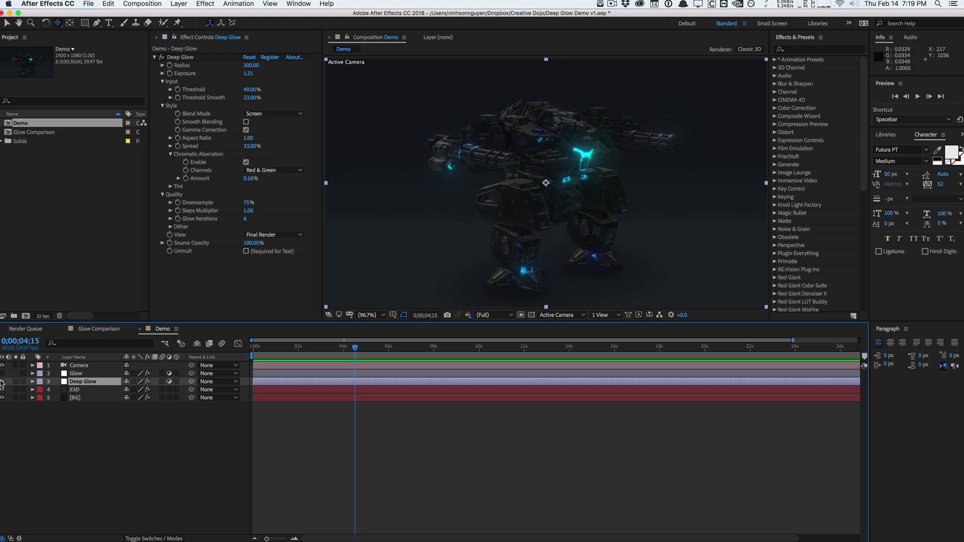
{"action": "left_click", "coordinate": [2, 382]}
{"action": "left_click", "coordinate": [2, 381]}
{"action": "left_click", "coordinate": [3, 382]}
{"action": "left_click", "coordinate": [3, 373]}
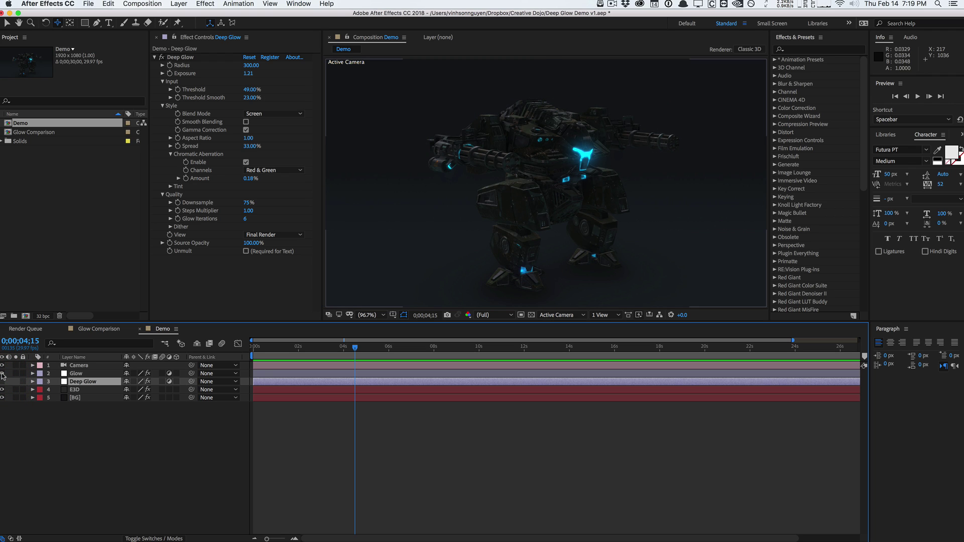
{"action": "left_click", "coordinate": [2, 373]}
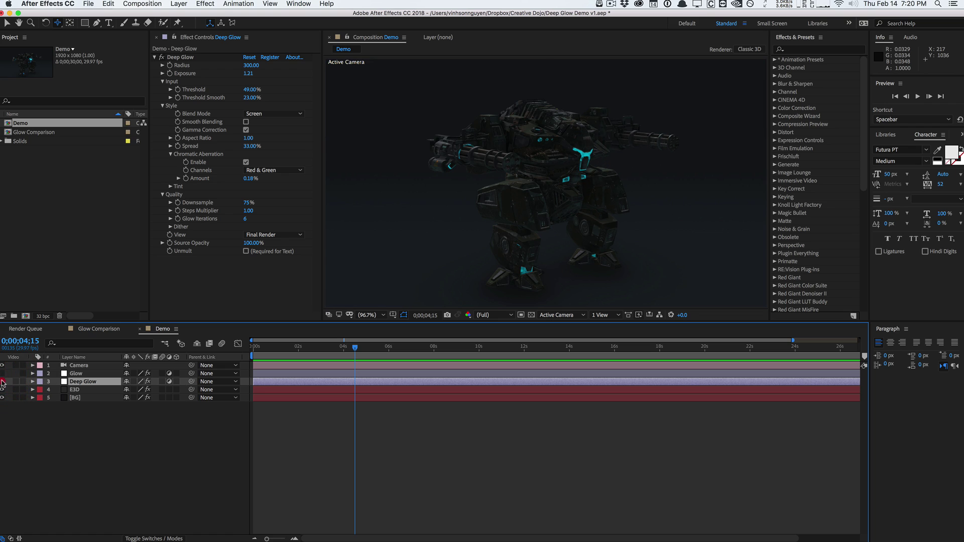
{"action": "left_click", "coordinate": [3, 381]}
Display the Glow layer's effects and compare its look on the robot against the Deep Glow layer
{"action": "left_click", "coordinate": [96, 373]}
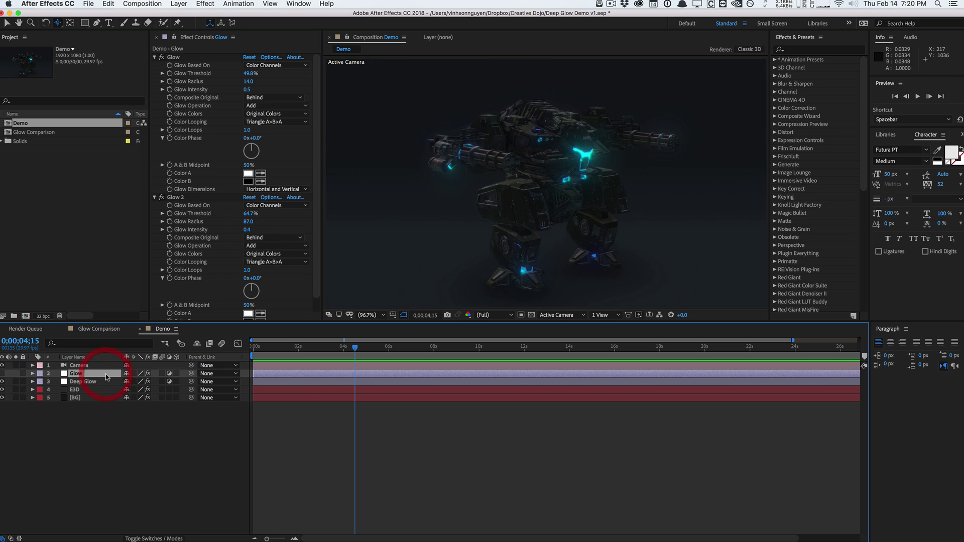
{"action": "left_click", "coordinate": [3, 373]}
{"action": "left_click", "coordinate": [3, 381]}
{"action": "left_click", "coordinate": [2, 382]}
{"action": "left_click", "coordinate": [2, 382]}
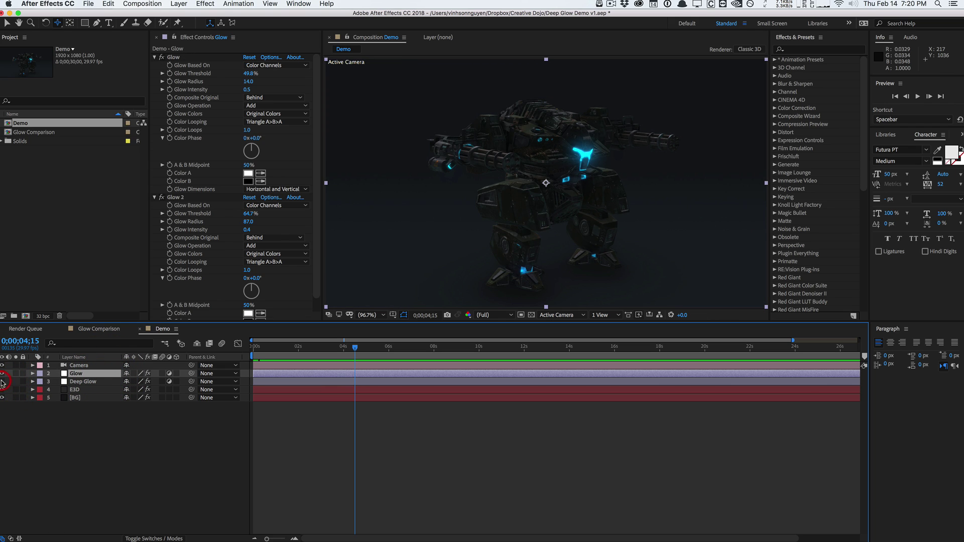
{"action": "left_click", "coordinate": [3, 381]}
{"action": "left_click", "coordinate": [3, 374]}
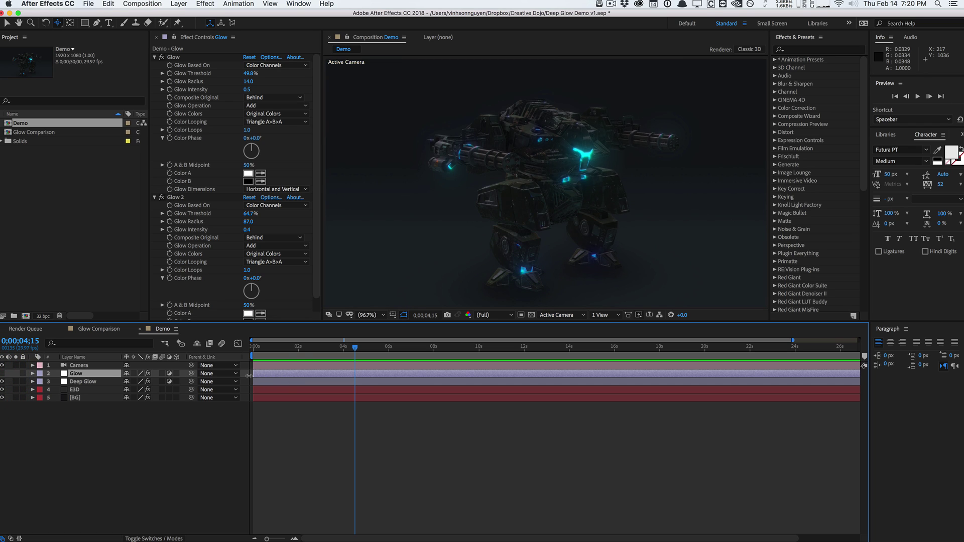
Review the full settings of the stacked Glow and Glow 2 effects on the Glow layer
{"action": "scroll", "coordinate": [317, 301], "scroll_direction": "down", "scroll_amount": 1}
{"action": "scroll", "coordinate": [318, 271], "scroll_direction": "up", "scroll_amount": 1}
{"action": "scroll", "coordinate": [316, 214], "scroll_direction": "down", "scroll_amount": 1}
{"action": "scroll", "coordinate": [316, 214], "scroll_direction": "up", "scroll_amount": 1}
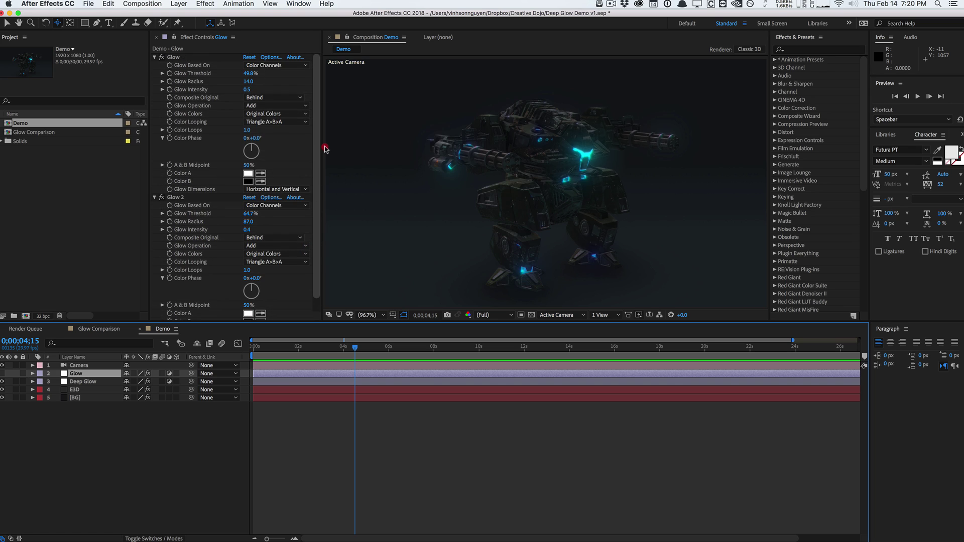
{"action": "scroll", "coordinate": [321, 158], "scroll_direction": "down", "scroll_amount": 1}
{"action": "scroll", "coordinate": [320, 164], "scroll_direction": "up", "scroll_amount": 1}
{"action": "scroll", "coordinate": [321, 164], "scroll_direction": "down", "scroll_amount": 1}
Check the robot again with the Glow layer shown, then hide it and display the Deep Glow layer's settings
{"action": "left_click", "coordinate": [3, 380]}
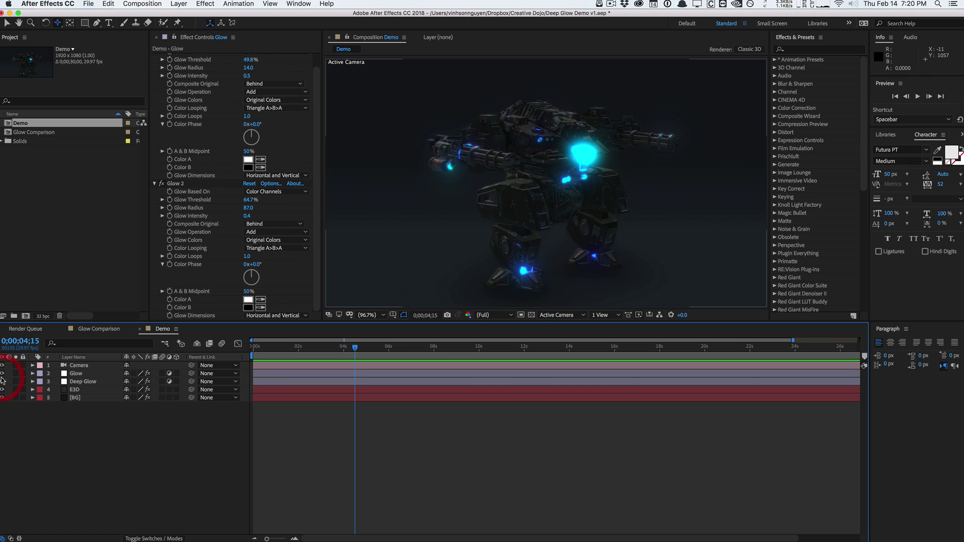
{"action": "left_click", "coordinate": [2, 381]}
{"action": "left_click", "coordinate": [2, 381]}
{"action": "left_click", "coordinate": [2, 372]}
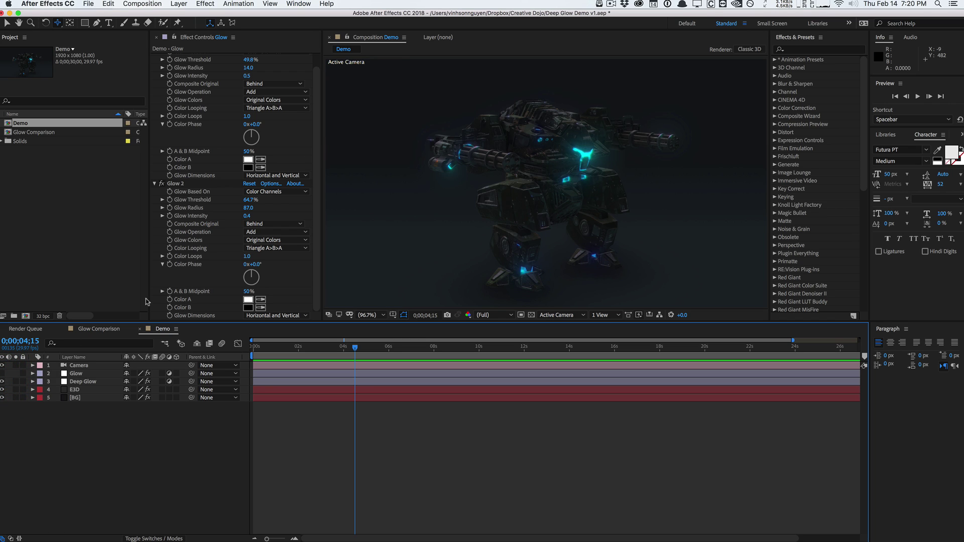
{"action": "left_click", "coordinate": [83, 381]}
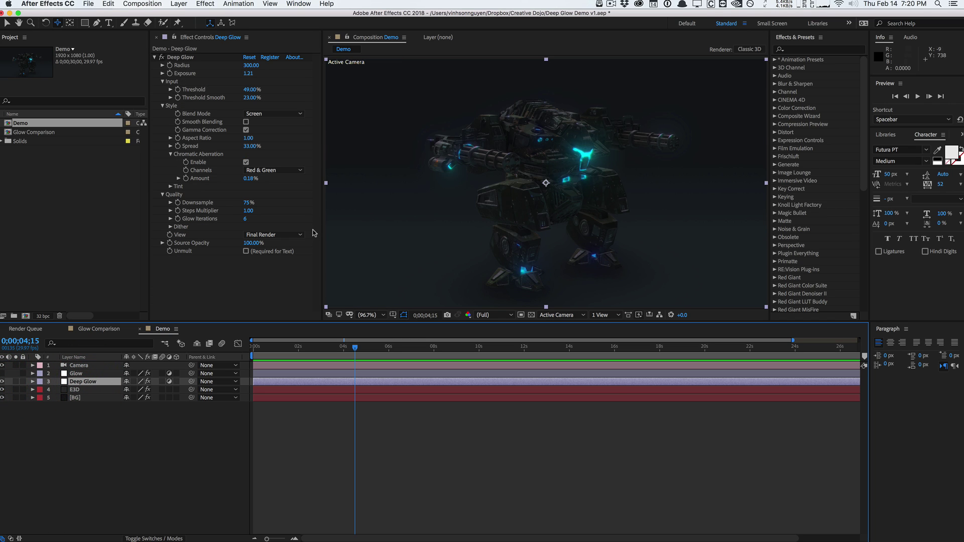
Hide the Deep Glow layer and add a new adjustment layer to the Demo composition
{"action": "left_click", "coordinate": [2, 381]}
{"action": "left_click", "coordinate": [141, 471]}
{"action": "left_click", "coordinate": [178, 4]}
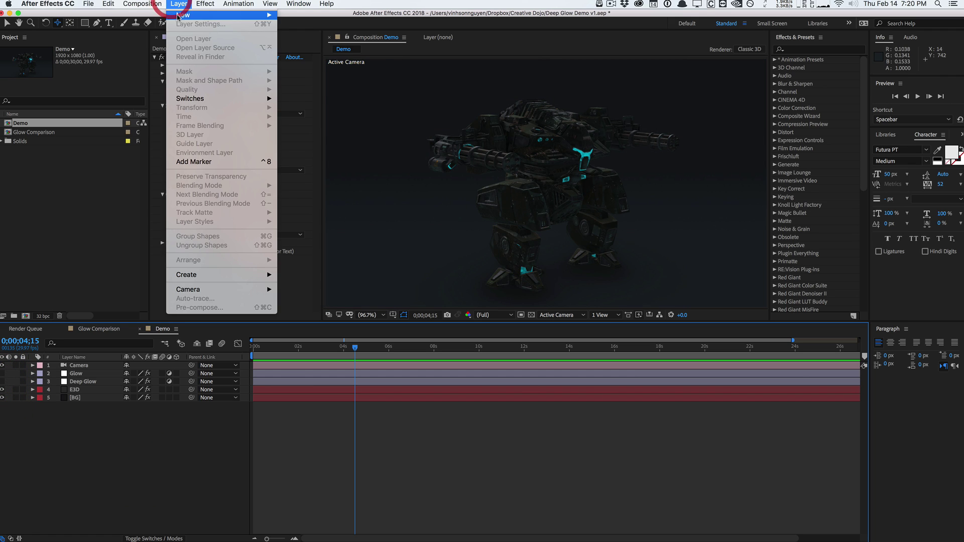
{"action": "mouse_move", "coordinate": [183, 15]}
{"action": "left_click", "coordinate": [309, 71]}
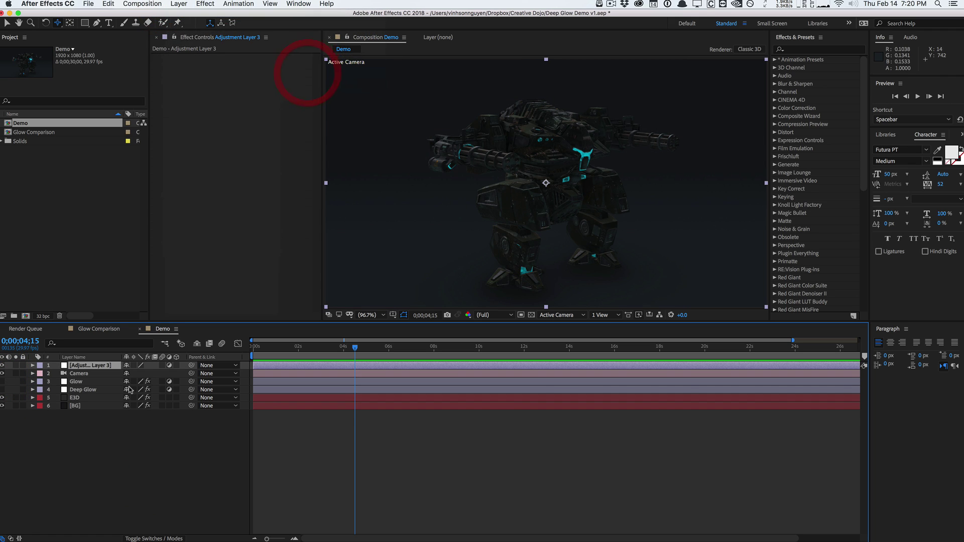
Rename the new adjustment layer as Deep Glow Demo
{"action": "left_click", "coordinate": [92, 367]}
{"action": "key", "text": "Return"}
{"action": "type", "text": "De"}
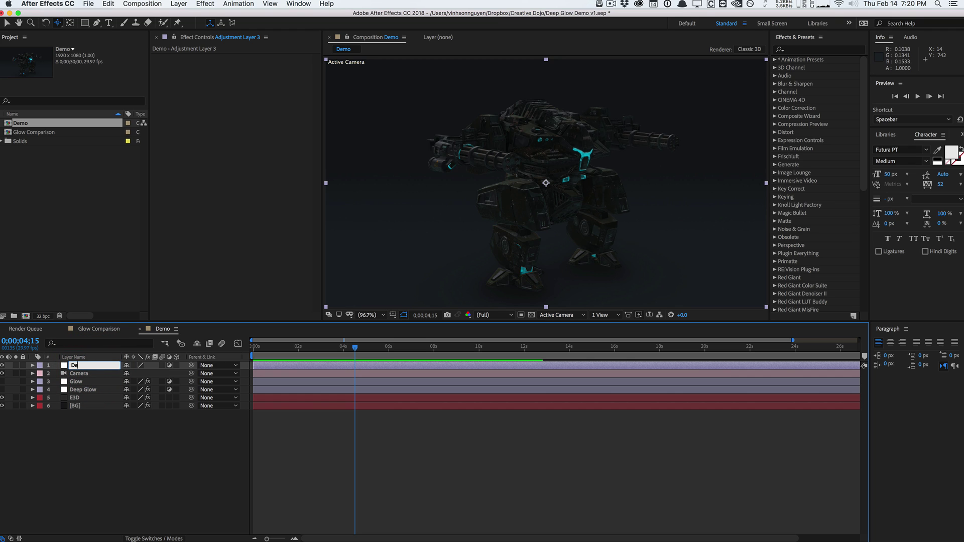
{"action": "type", "text": "ep Glow Demo"}
{"action": "key", "text": "Return"}
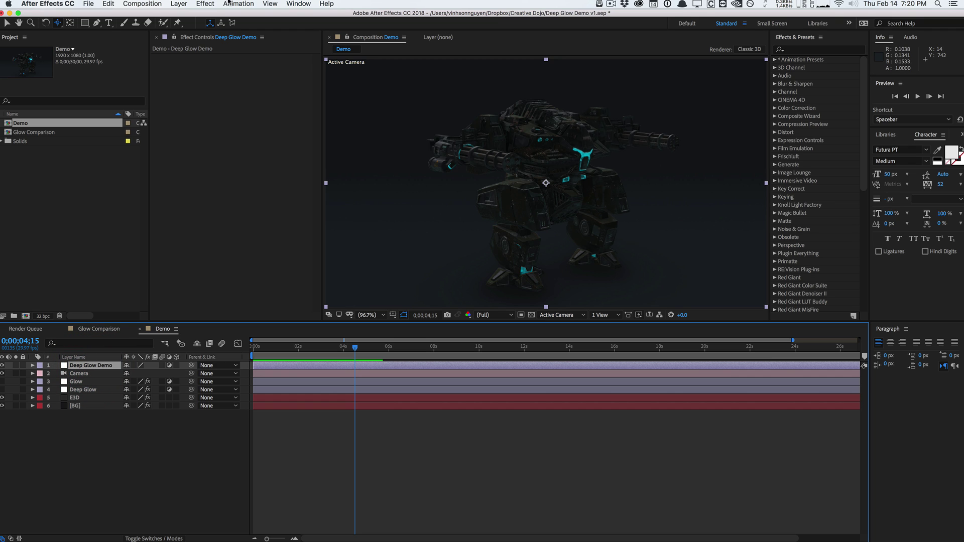
Apply the Plugin Everything Deep Glow effect to the Deep Glow Demo layer and widen its settings area slightly
{"action": "left_click", "coordinate": [205, 3]}
{"action": "mouse_move", "coordinate": [266, 256]}
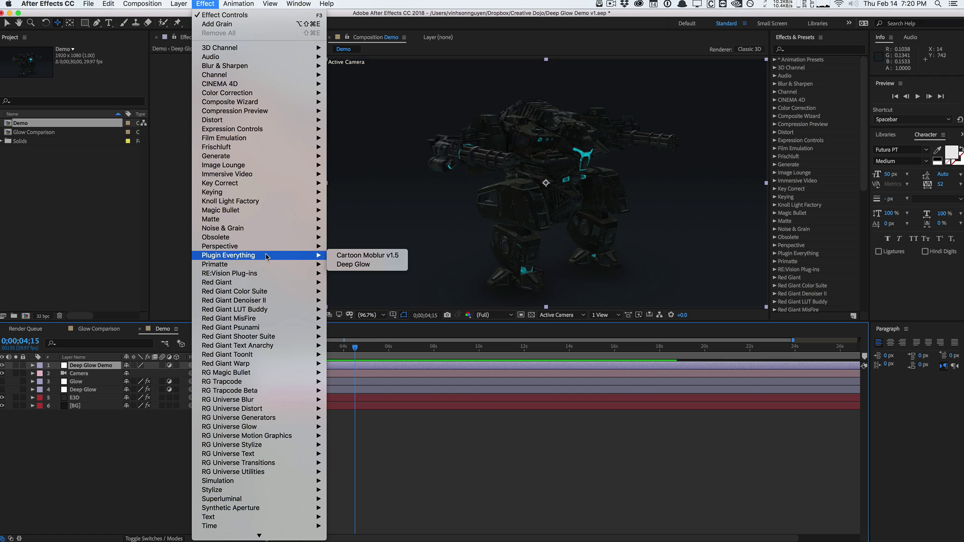
{"action": "left_click", "coordinate": [361, 264]}
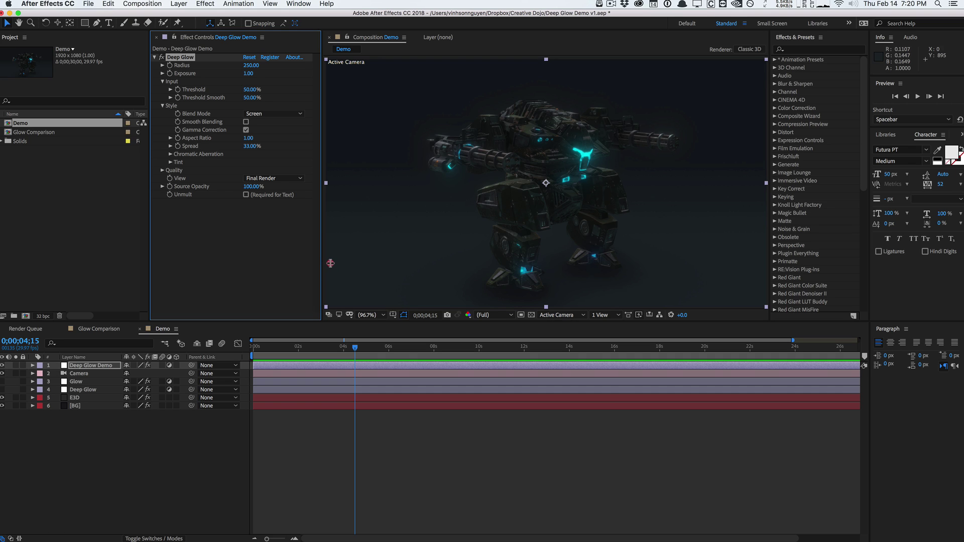
{"action": "left_click_drag", "start_coordinate": [322, 265], "coordinate": [332, 262]}
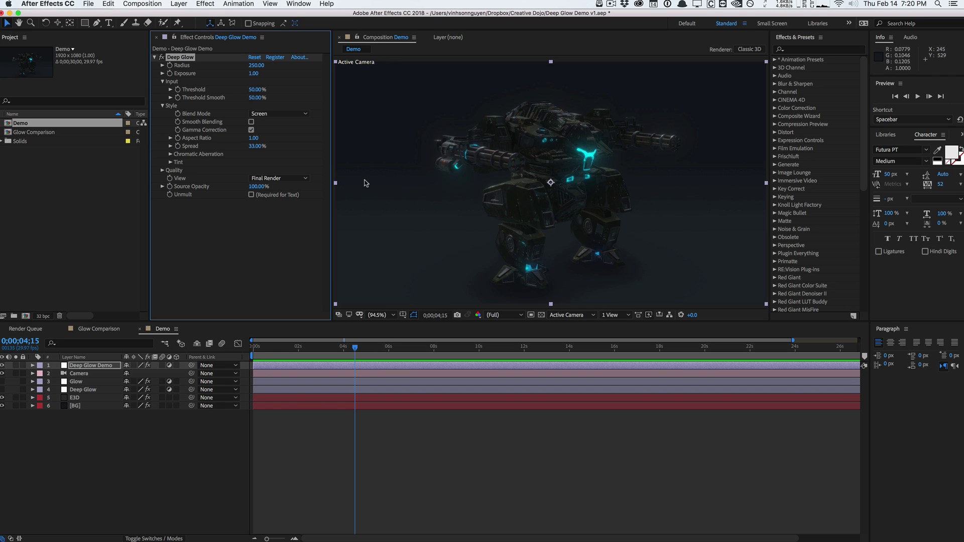
Experiment with the Deep Glow Radius and Exposure, settling on a Radius of 165 and an Exposure of 1.31
{"action": "left_click", "coordinate": [259, 67]}
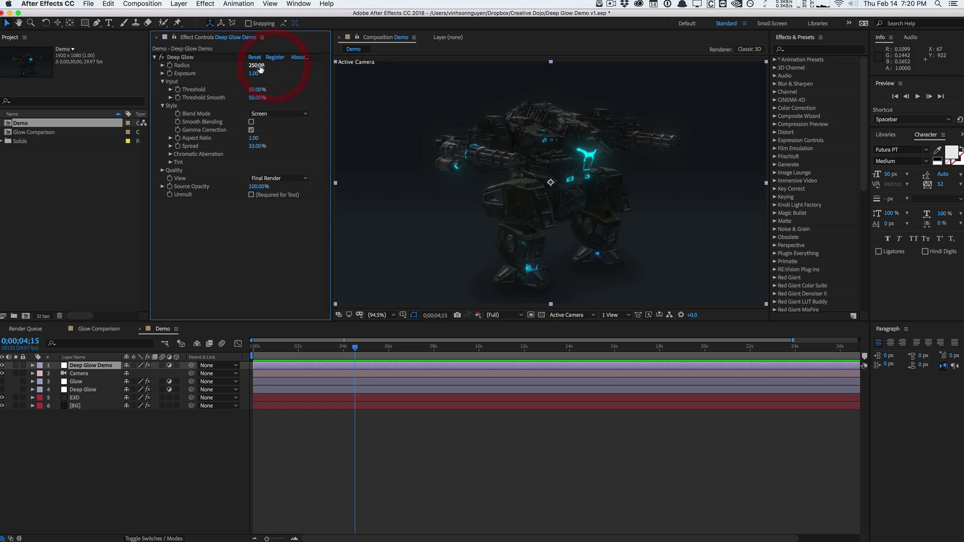
{"action": "left_click_drag", "start_coordinate": [259, 67], "coordinate": [270, 65]}
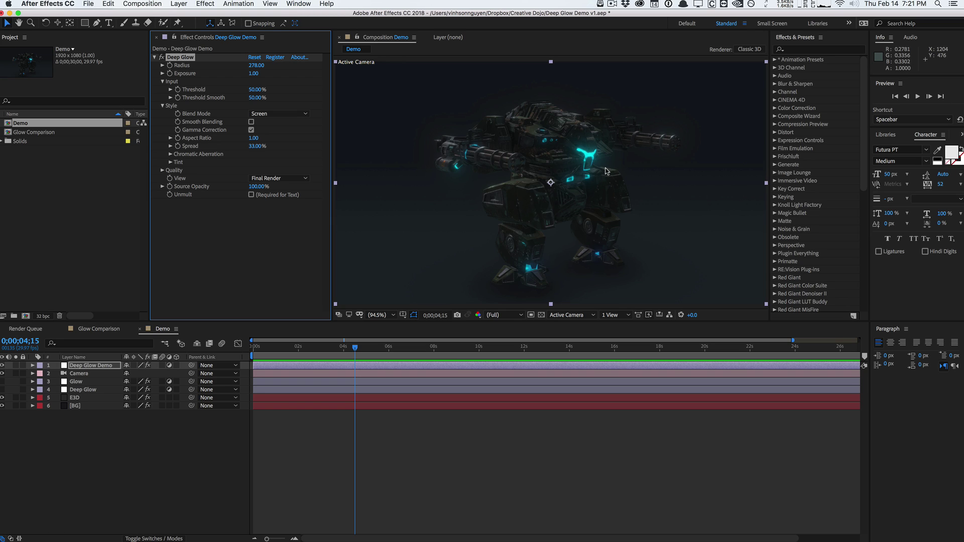
{"action": "left_click_drag", "start_coordinate": [249, 65], "coordinate": [195, 64]}
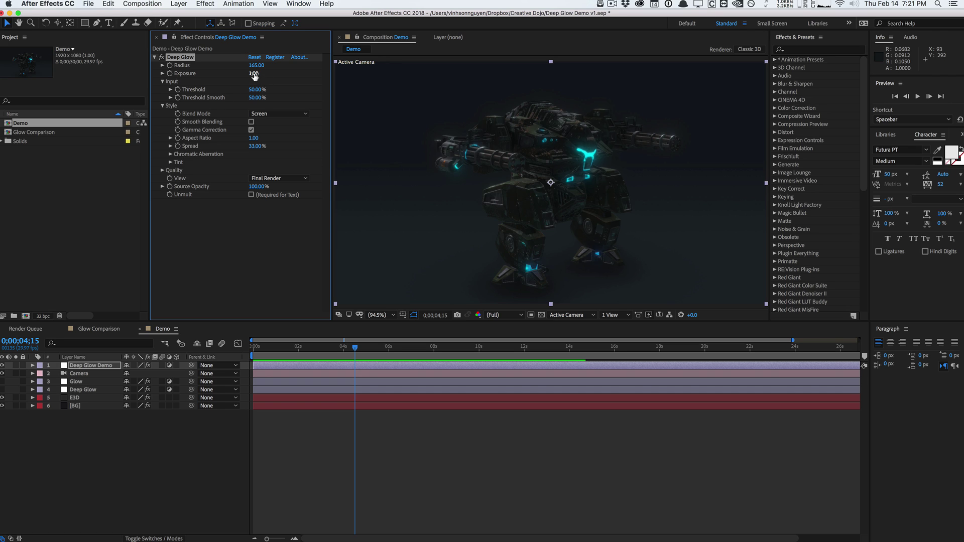
{"action": "mouse_move", "coordinate": [254, 75]}
{"action": "left_mouse_down"}
{"action": "mouse_move", "coordinate": [288, 70]}
{"action": "mouse_move", "coordinate": [259, 70]}
{"action": "left_mouse_up"}
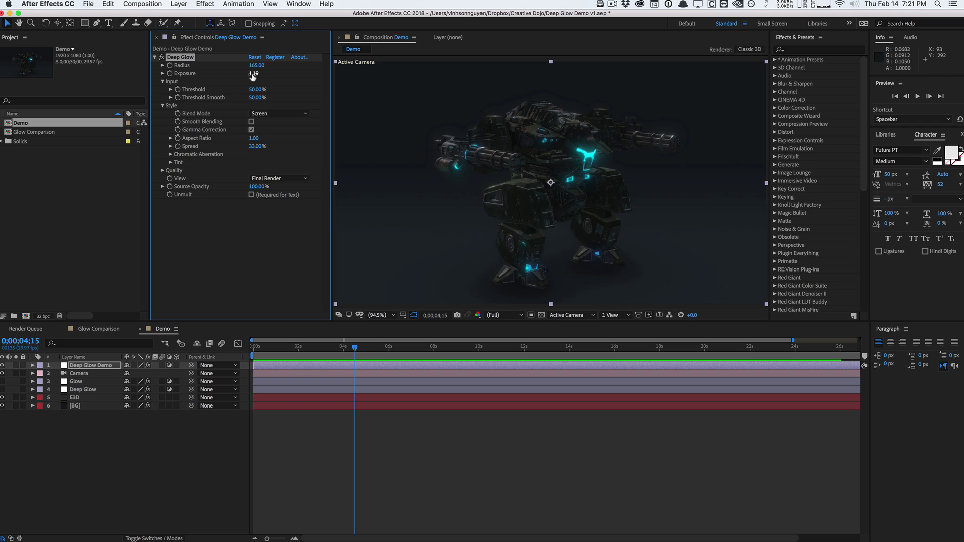
{"action": "left_click_drag", "start_coordinate": [253, 75], "coordinate": [287, 72]}
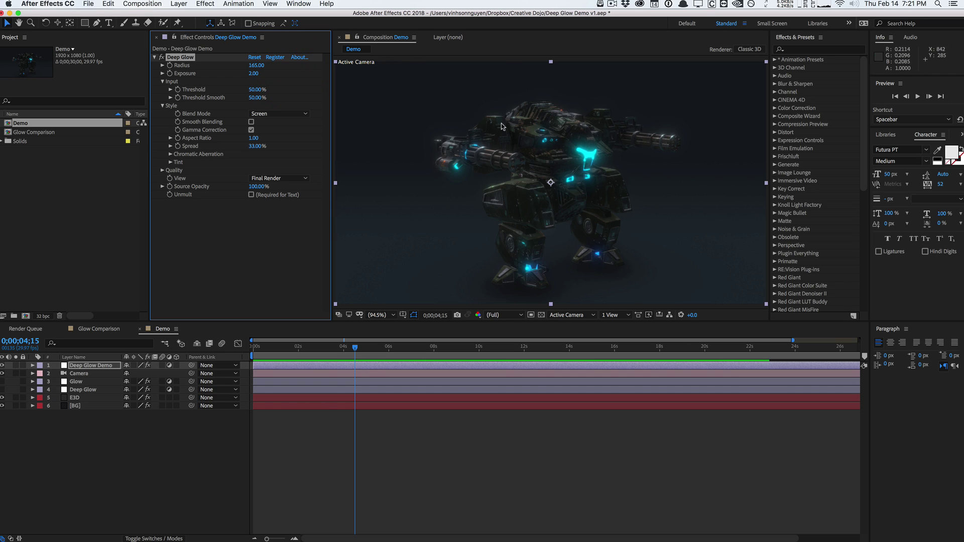
{"action": "mouse_move", "coordinate": [252, 74]}
{"action": "left_mouse_down"}
{"action": "mouse_move", "coordinate": [175, 80]}
{"action": "mouse_move", "coordinate": [239, 74]}
{"action": "mouse_move", "coordinate": [219, 74]}
{"action": "left_mouse_up"}
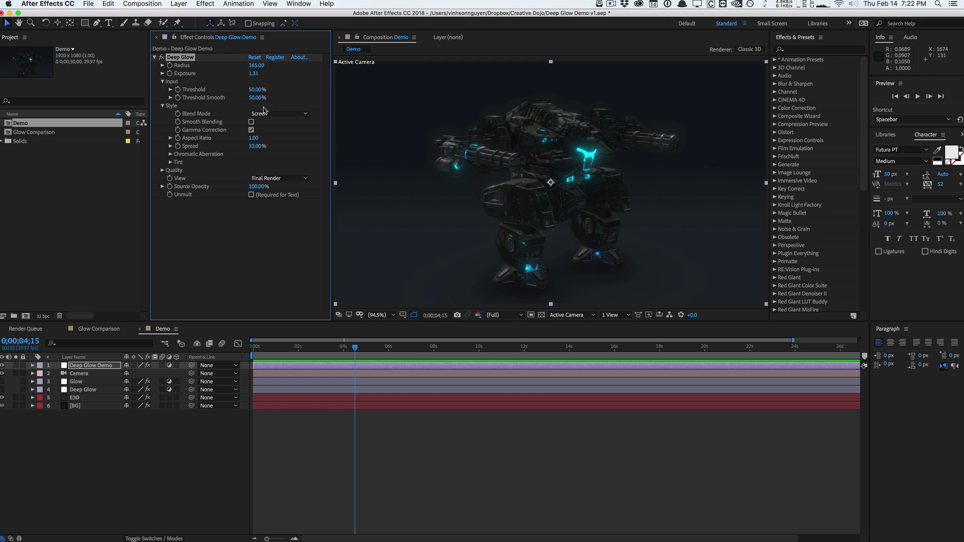
Adjust the Deep Glow Threshold, trying 72% and settling on 53%
{"action": "left_click", "coordinate": [257, 89]}
{"action": "type", "text": "72"}
{"action": "key", "text": "Return"}
{"action": "mouse_move", "coordinate": [261, 89]}
{"action": "left_mouse_down"}
{"action": "mouse_move", "coordinate": [228, 90]}
{"action": "mouse_move", "coordinate": [278, 84]}
{"action": "mouse_move", "coordinate": [247, 86]}
{"action": "left_mouse_up"}
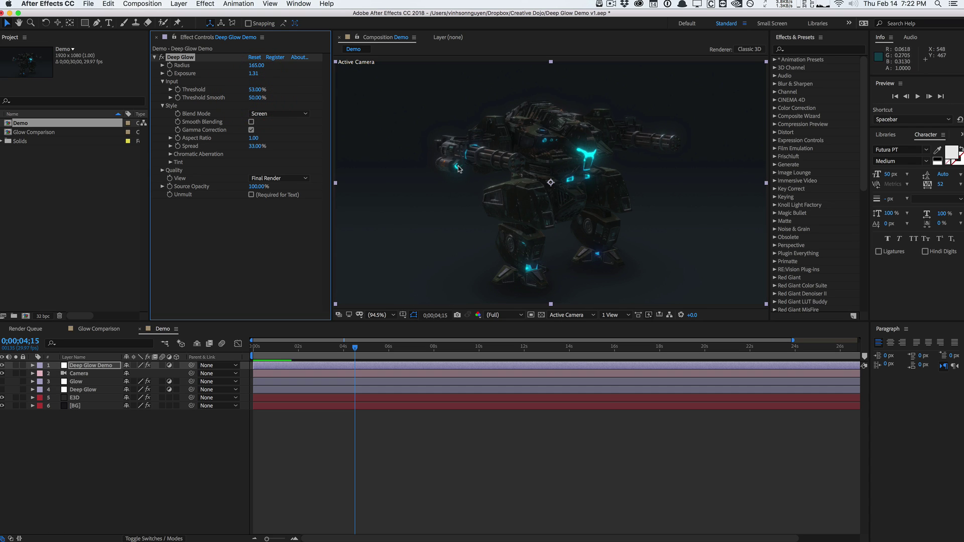
Try a Threshold Smooth of 0% and raise it to 75%
{"action": "left_click", "coordinate": [259, 99]}
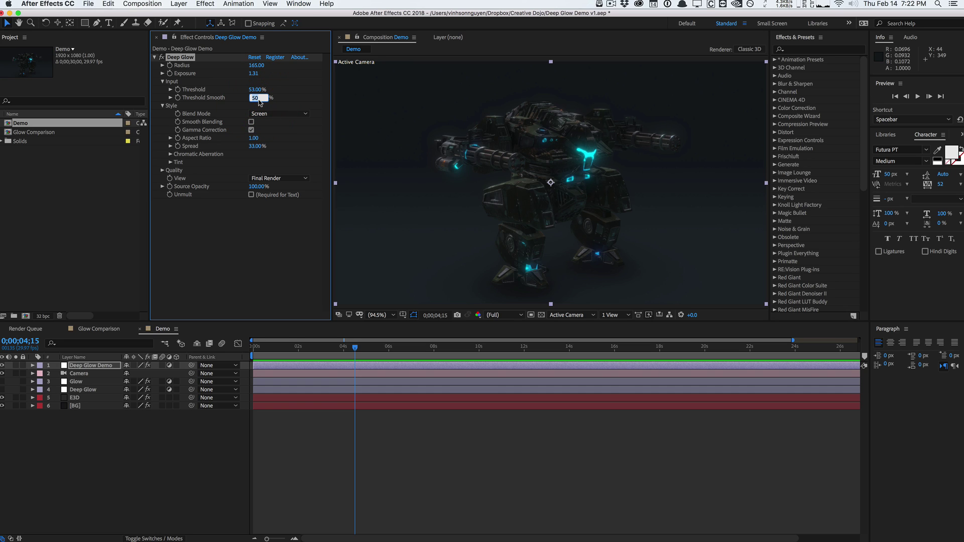
{"action": "type", "text": "0"}
{"action": "key", "text": "Return"}
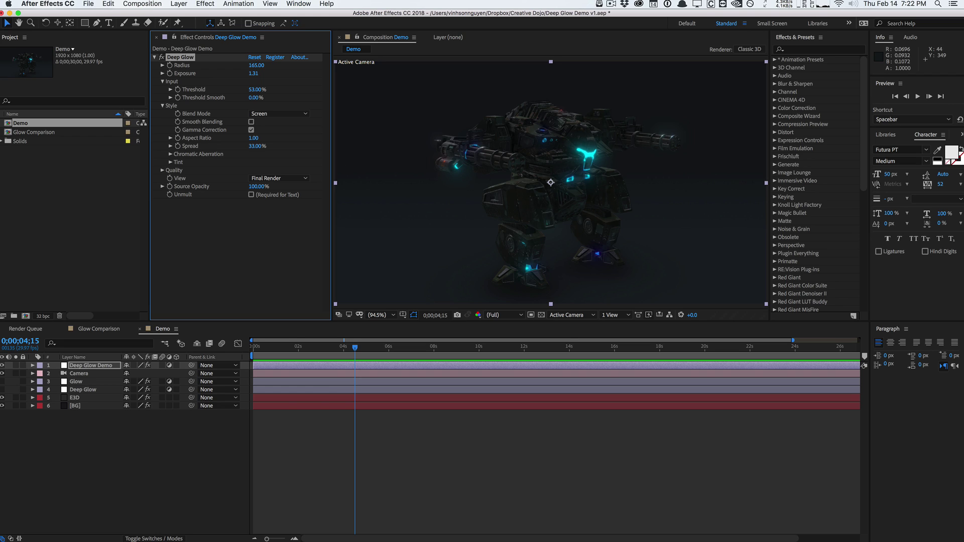
{"action": "left_click_drag", "start_coordinate": [255, 98], "coordinate": [274, 97]}
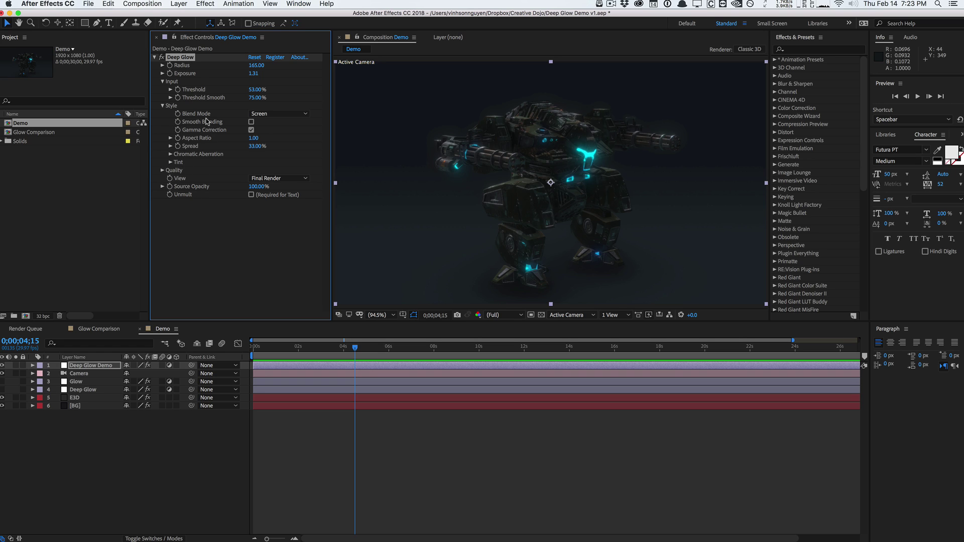
Look through the Blend Mode options while keeping Screen, and turn Smooth Blending off after trying it
{"action": "left_click", "coordinate": [281, 115]}
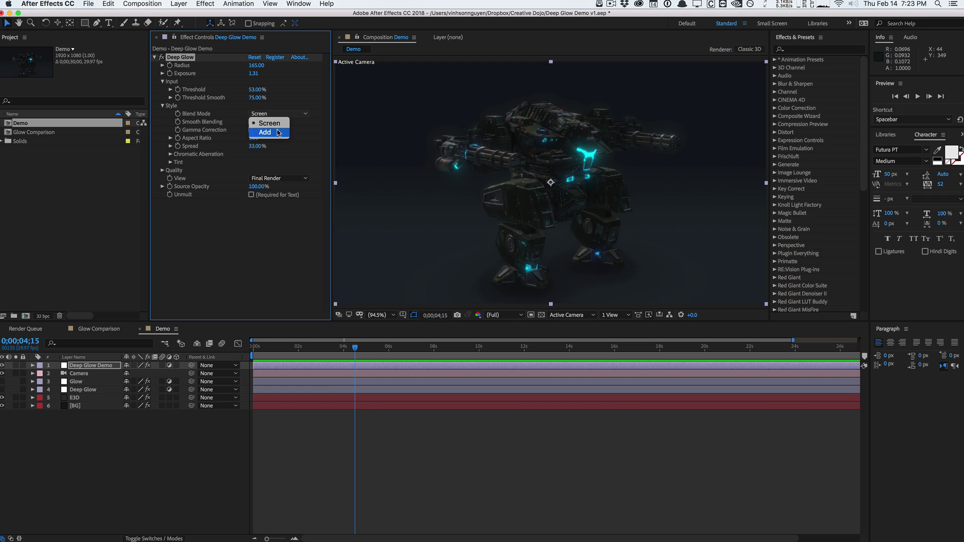
{"action": "left_click", "coordinate": [171, 119]}
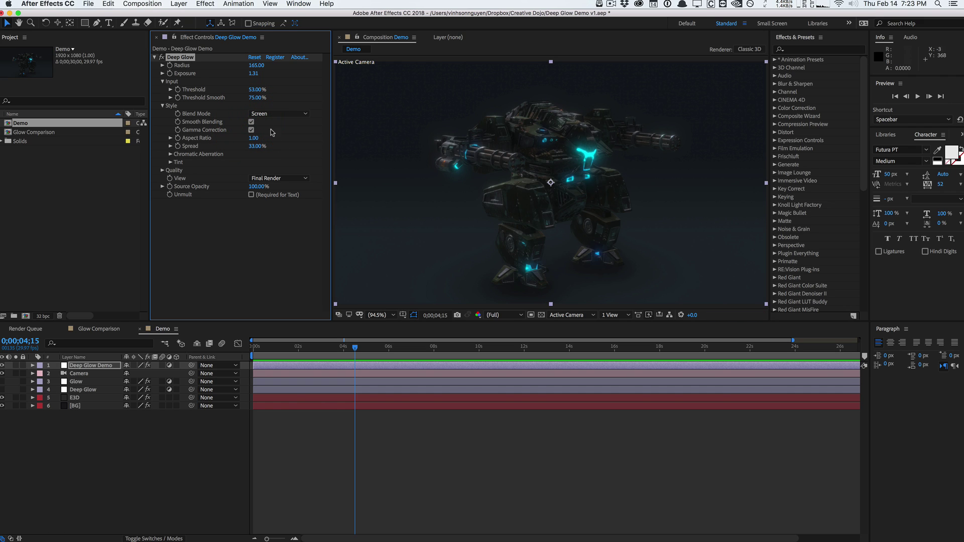
{"action": "left_click", "coordinate": [251, 122]}
Try an Aspect Ratio of 2.00 for the glow and return it to 1.00
{"action": "left_click_drag", "start_coordinate": [254, 142], "coordinate": [318, 134]}
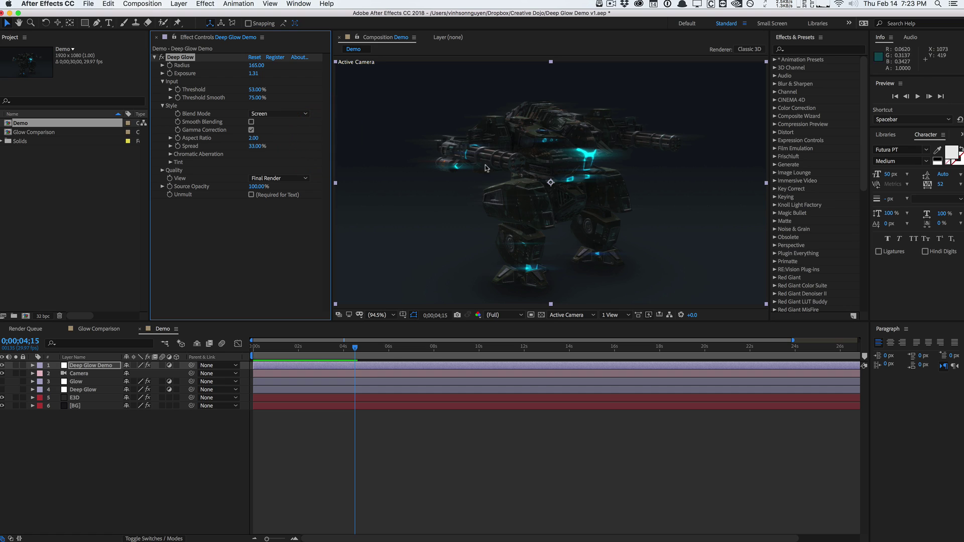
{"action": "left_click", "coordinate": [252, 141]}
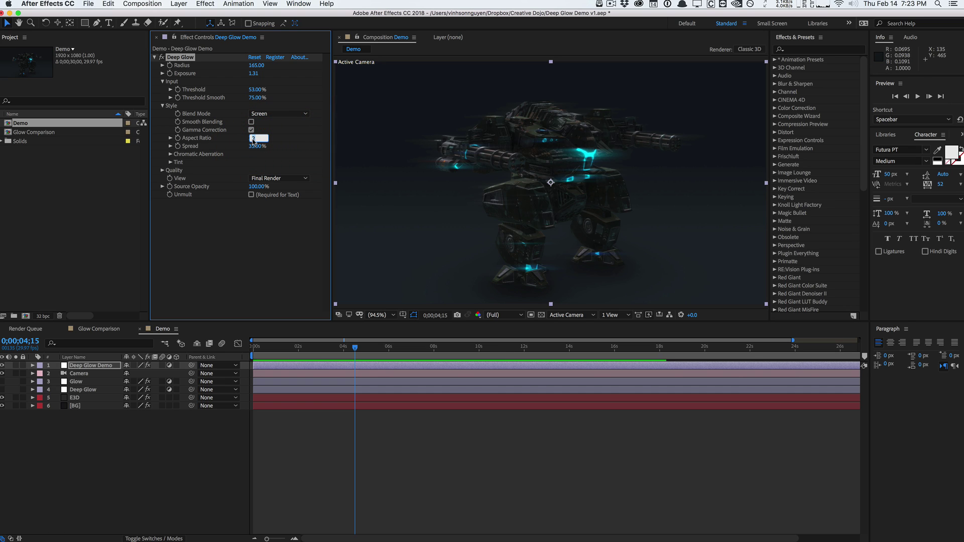
{"action": "type", "text": "1"}
{"action": "key", "text": "Return"}
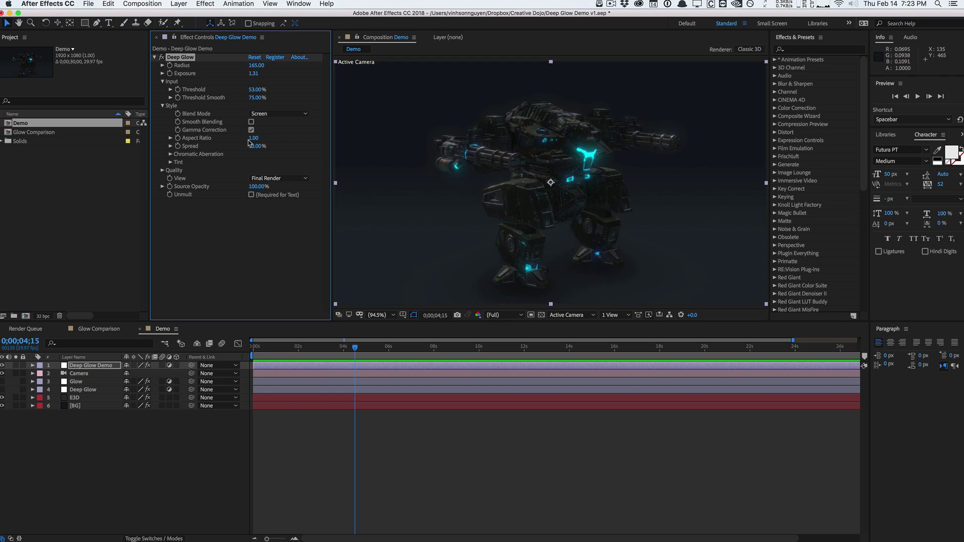
{"action": "left_click", "coordinate": [178, 138]}
Test the glow's Spread at its minimum and at 100% to compare the falloff on the robot
{"action": "left_click", "coordinate": [256, 146]}
{"action": "type", "text": "0"}
{"action": "key", "text": "Return"}
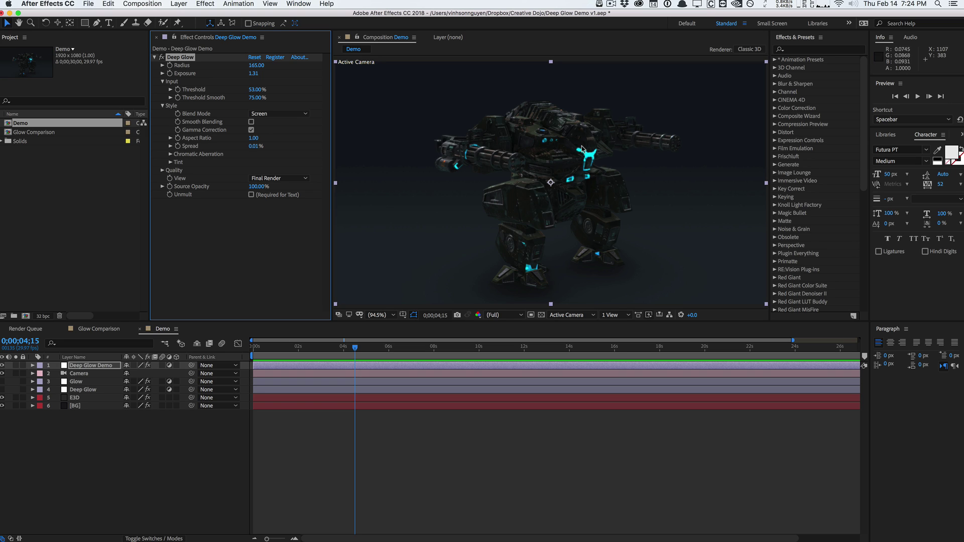
{"action": "left_click", "coordinate": [257, 146]}
{"action": "type", "text": "100"}
{"action": "key", "text": "Return"}
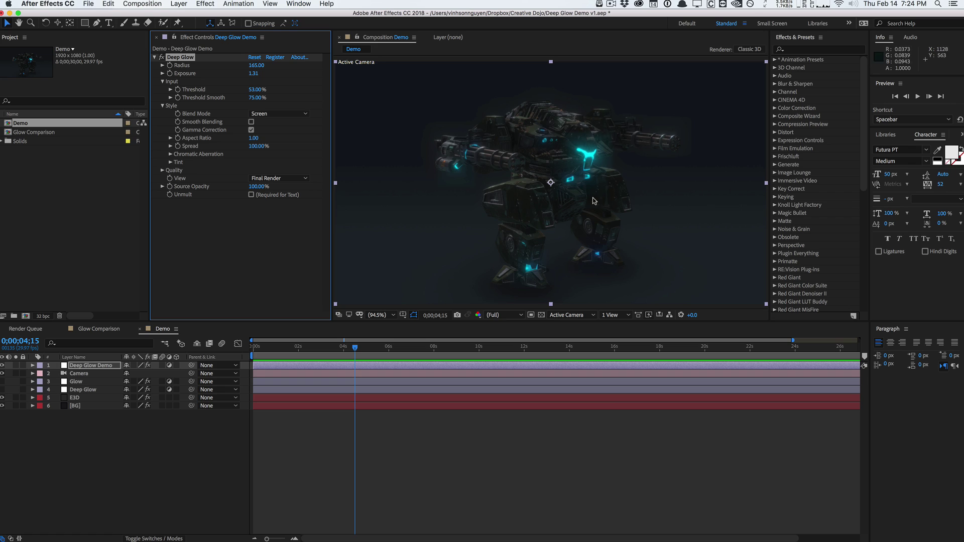
Set the glow's Spread to 33.33%
{"action": "left_click", "coordinate": [257, 146]}
{"action": "type", "text": "33.33"}
{"action": "key", "text": "Return"}
Enable Chromatic Aberration on the glow and raise its Amount to about 1.08%
{"action": "left_click", "coordinate": [170, 154]}
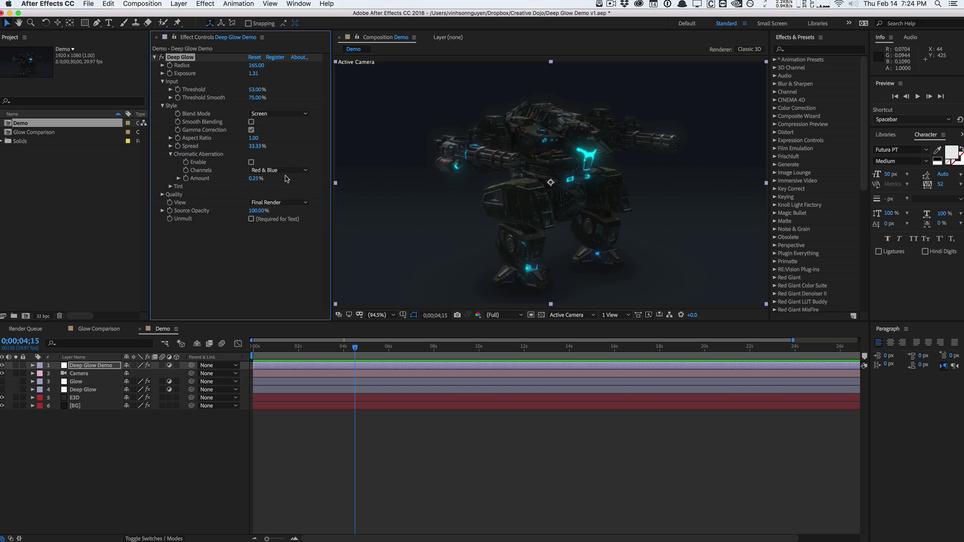
{"action": "left_click", "coordinate": [251, 162]}
{"action": "left_click_drag", "start_coordinate": [256, 178], "coordinate": [271, 174]}
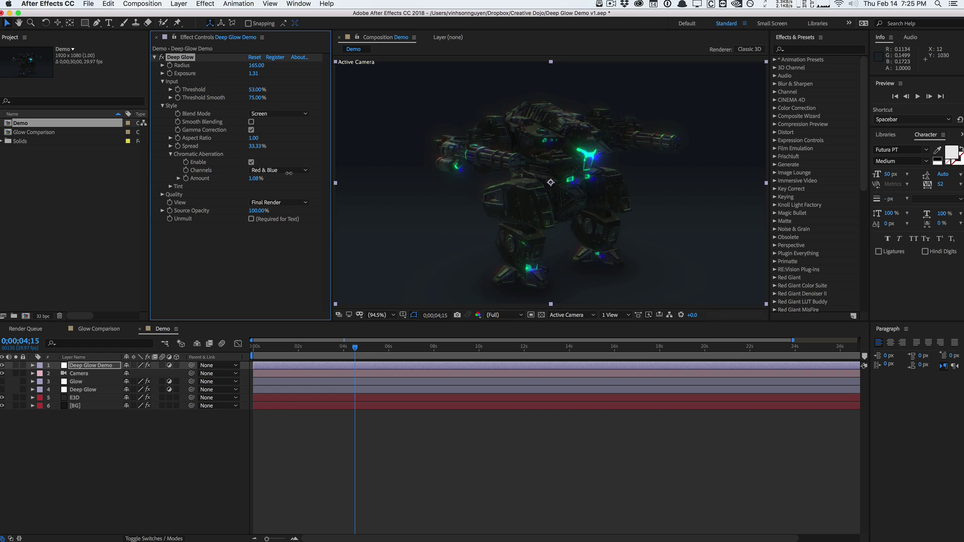
Switch the Chromatic Aberration channels to Green & Blue and reduce the Amount to 0.19%
{"action": "left_click", "coordinate": [281, 170]}
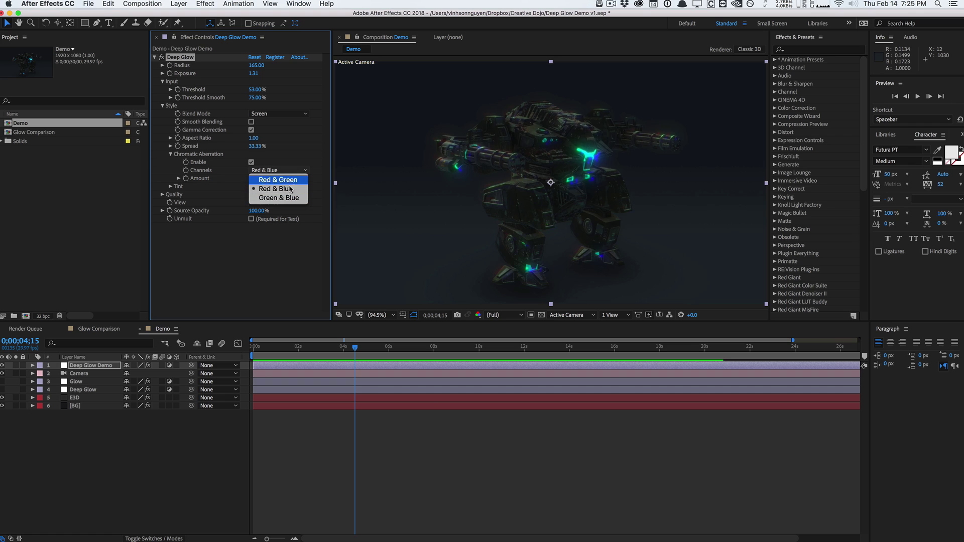
{"action": "left_click", "coordinate": [290, 199]}
{"action": "left_click_drag", "start_coordinate": [262, 178], "coordinate": [228, 174]}
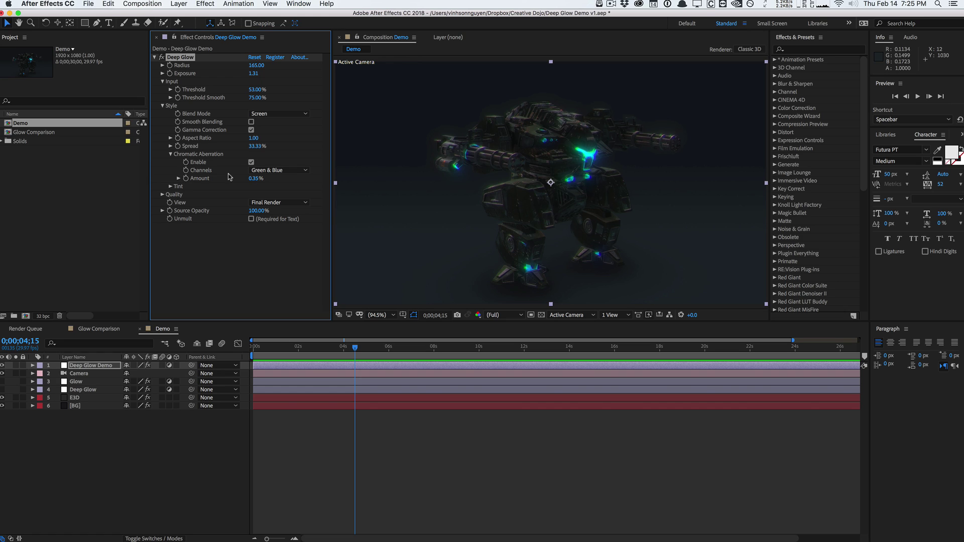
{"action": "left_click", "coordinate": [279, 171]}
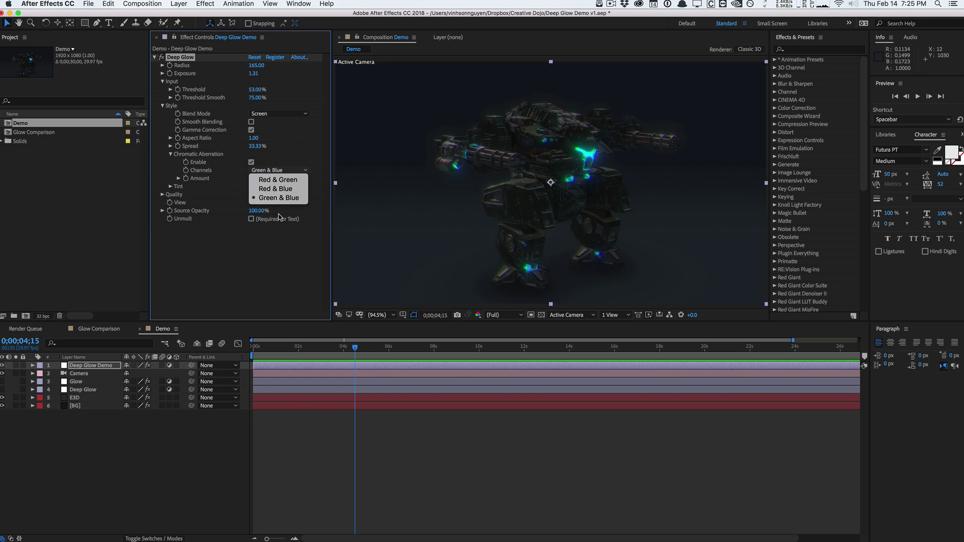
{"action": "left_click", "coordinate": [301, 159]}
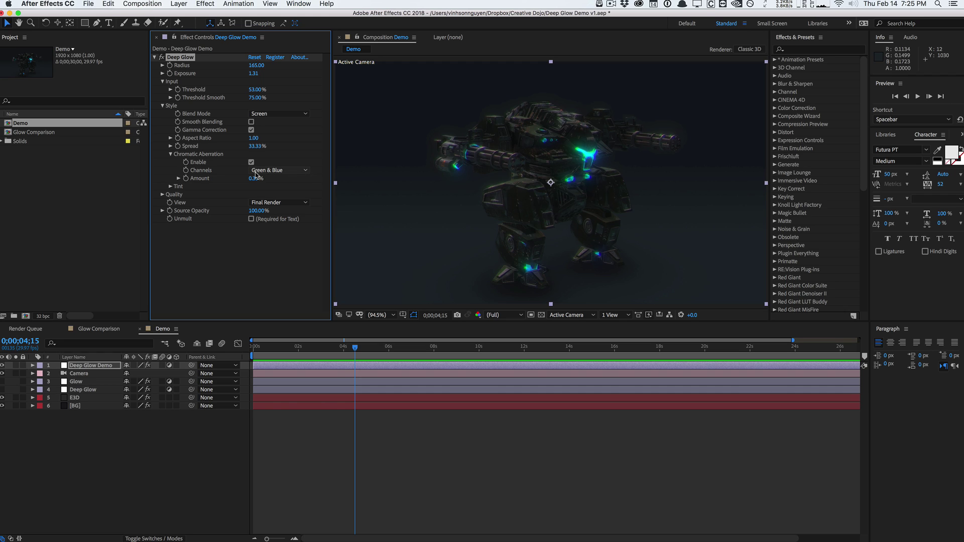
{"action": "left_click_drag", "start_coordinate": [253, 180], "coordinate": [246, 179]}
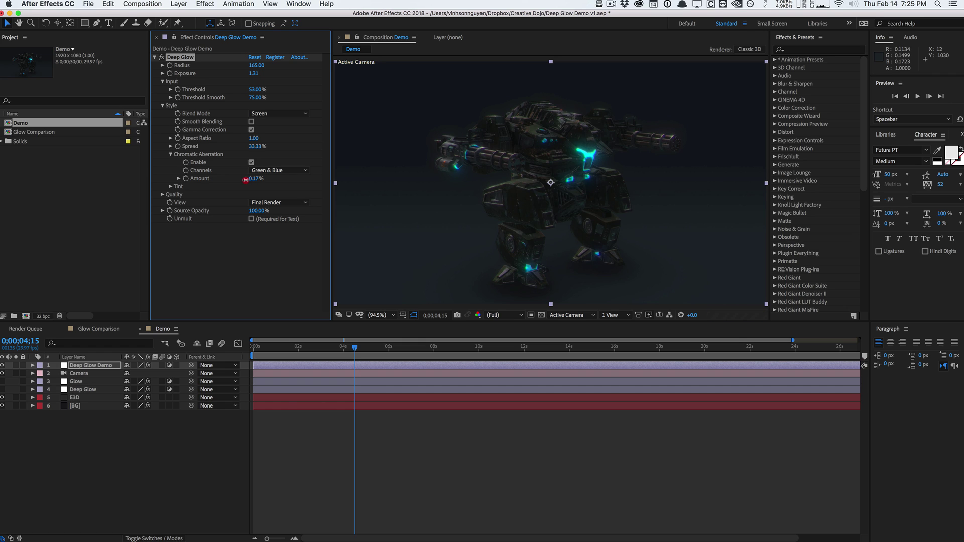
{"action": "key", "text": "space"}
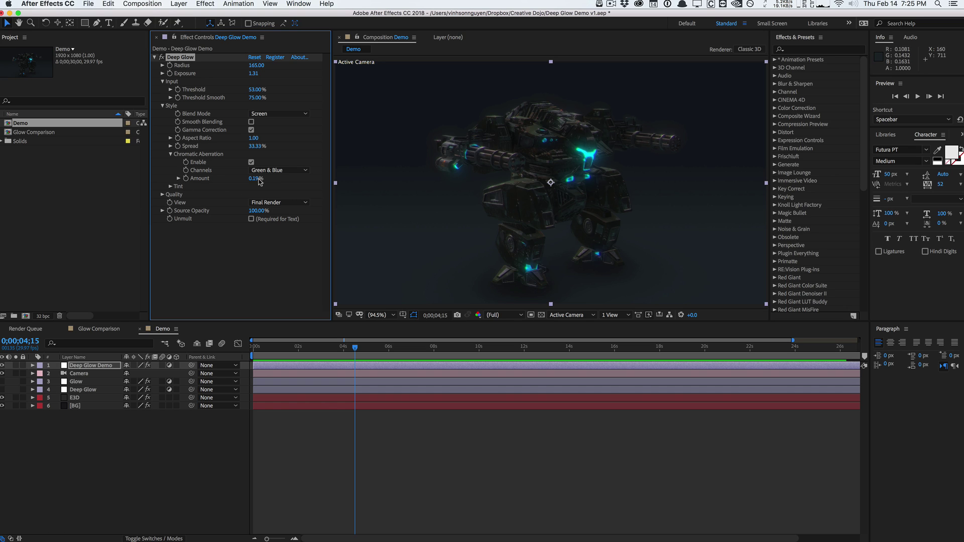
Enable the glow's Tint and set its colour to orange, FFAA00
{"action": "left_click", "coordinate": [170, 186]}
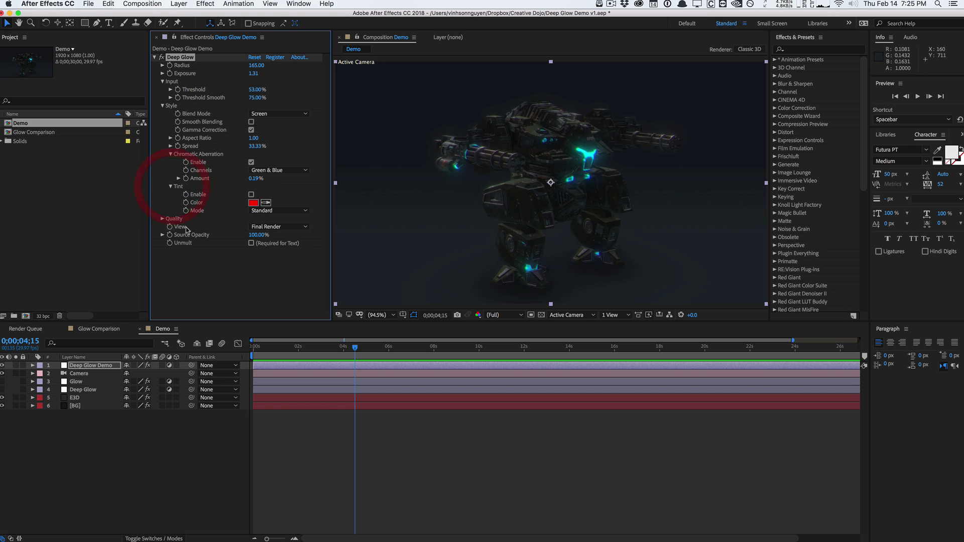
{"action": "left_click", "coordinate": [252, 194]}
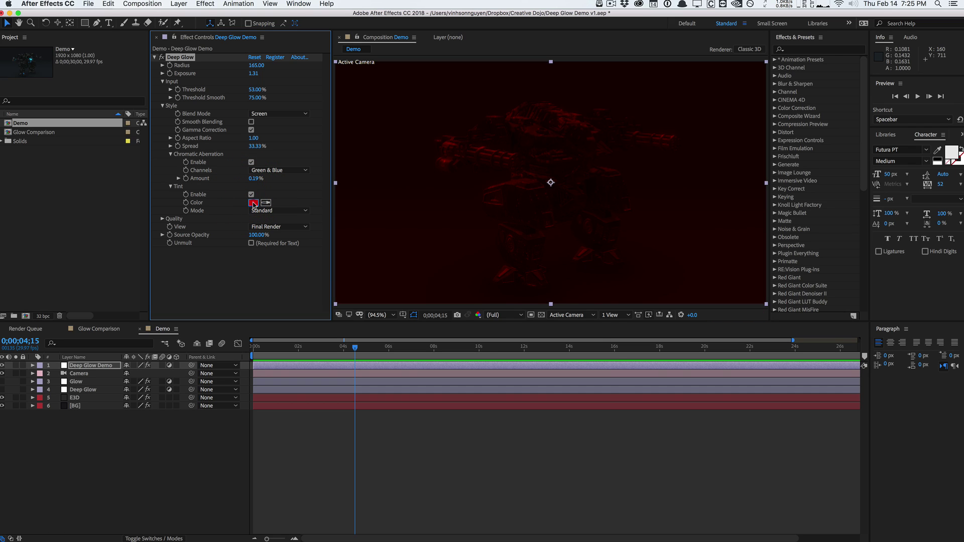
{"action": "left_click", "coordinate": [254, 203]}
{"action": "left_click", "coordinate": [500, 274]}
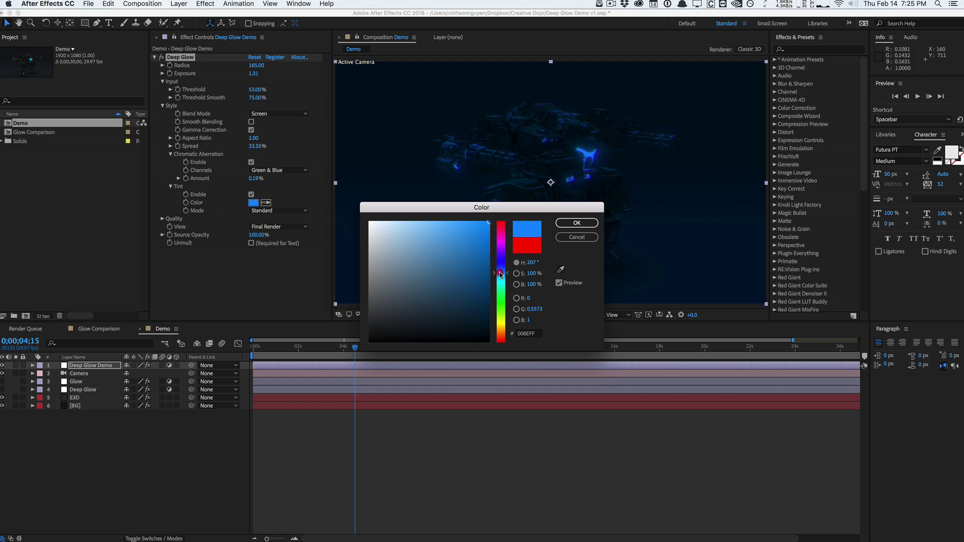
{"action": "left_click_drag", "start_coordinate": [499, 274], "coordinate": [501, 332]}
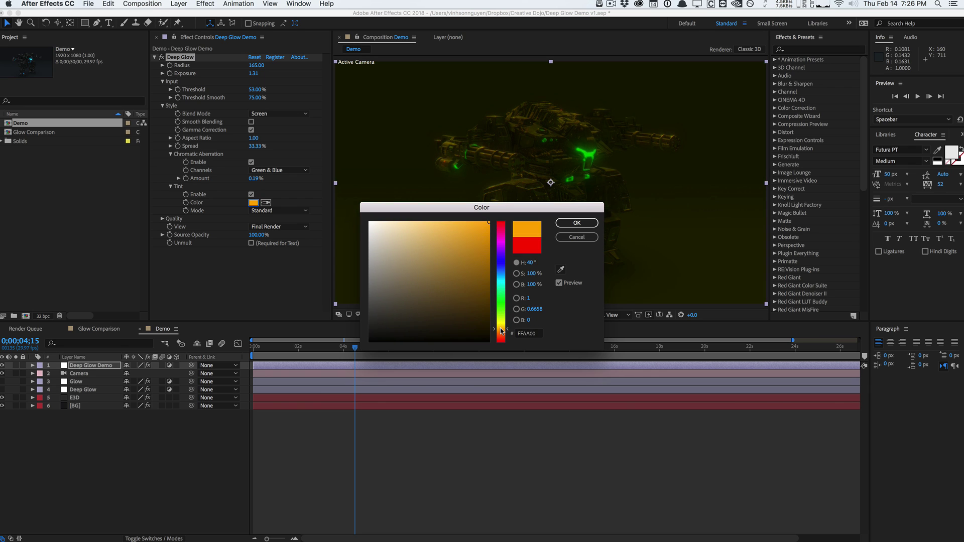
{"action": "left_click", "coordinate": [576, 223]}
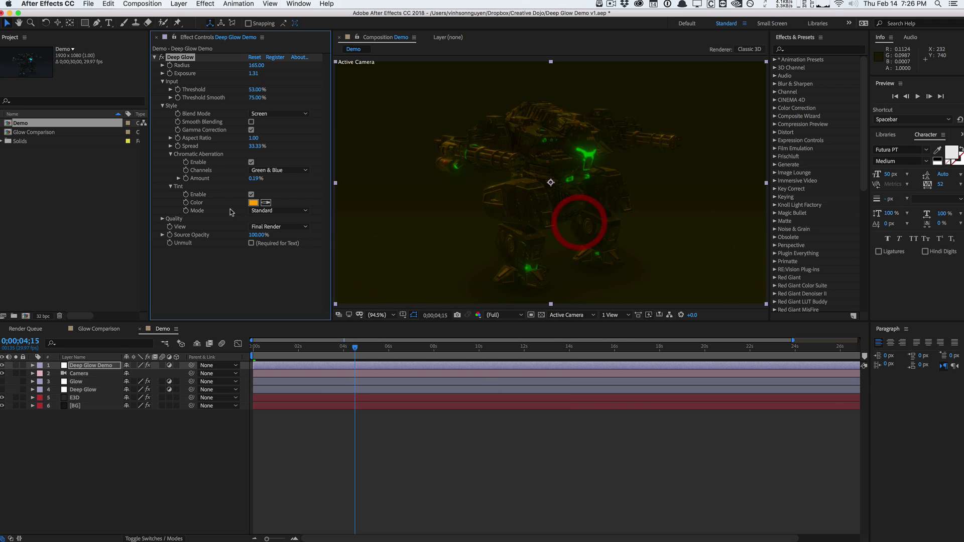
Try the Overlay and Soft Light tint modes, restore Standard, and disable the glow's Tint
{"action": "left_click", "coordinate": [279, 211]}
{"action": "left_click", "coordinate": [282, 222]}
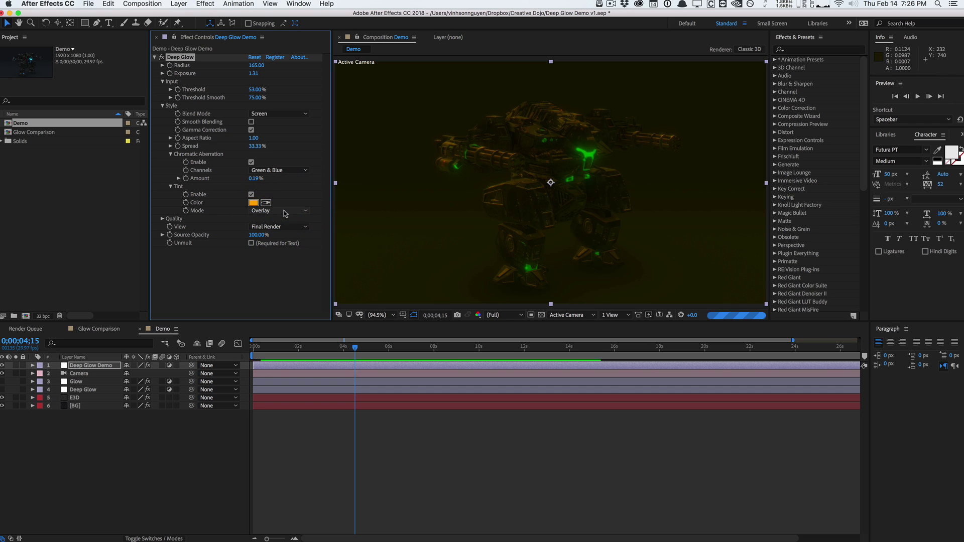
{"action": "left_click", "coordinate": [284, 211]}
{"action": "left_click", "coordinate": [273, 237]}
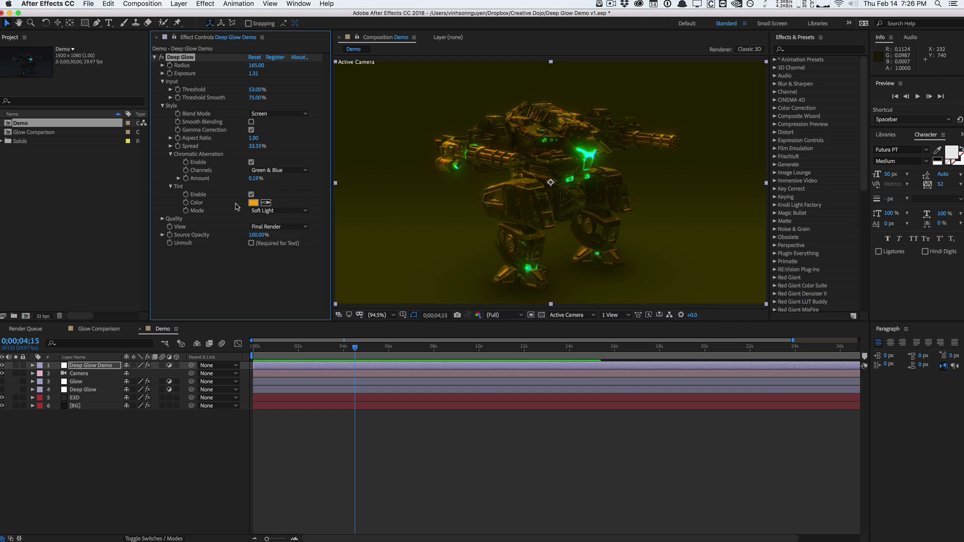
{"action": "left_click", "coordinate": [270, 213]}
{"action": "left_click", "coordinate": [273, 218]}
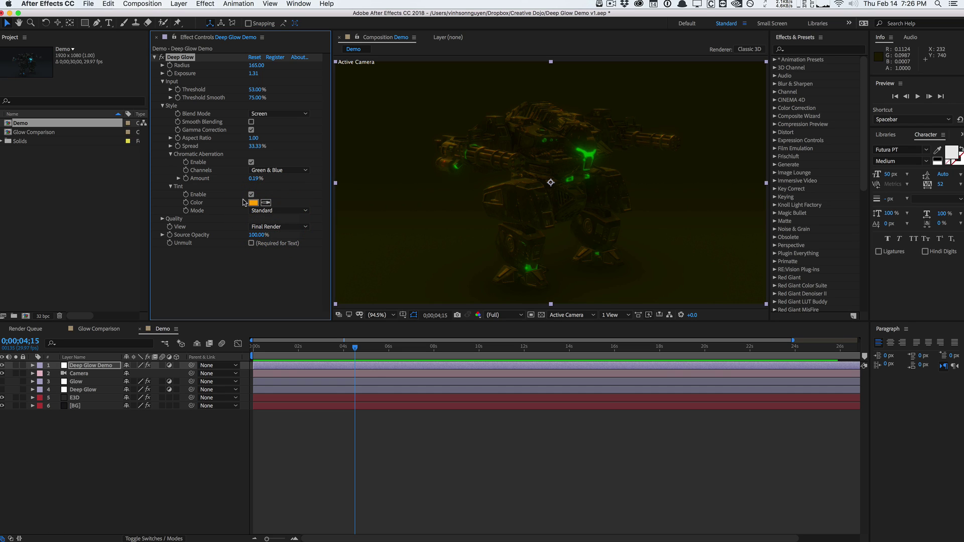
{"action": "left_click", "coordinate": [251, 194]}
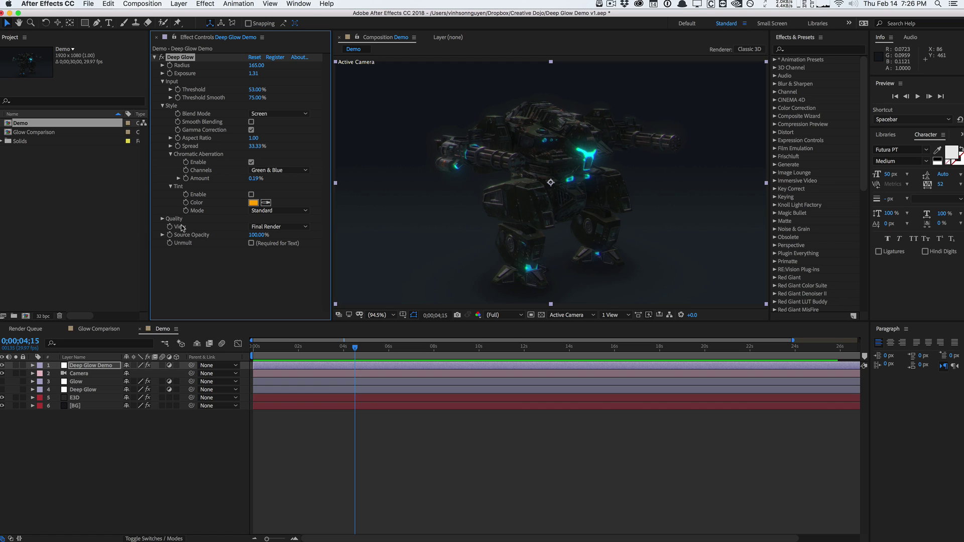
Set the glow's Steps Multiplier to 0 and check the quality close up on the robot's lights
{"action": "left_click", "coordinate": [162, 219]}
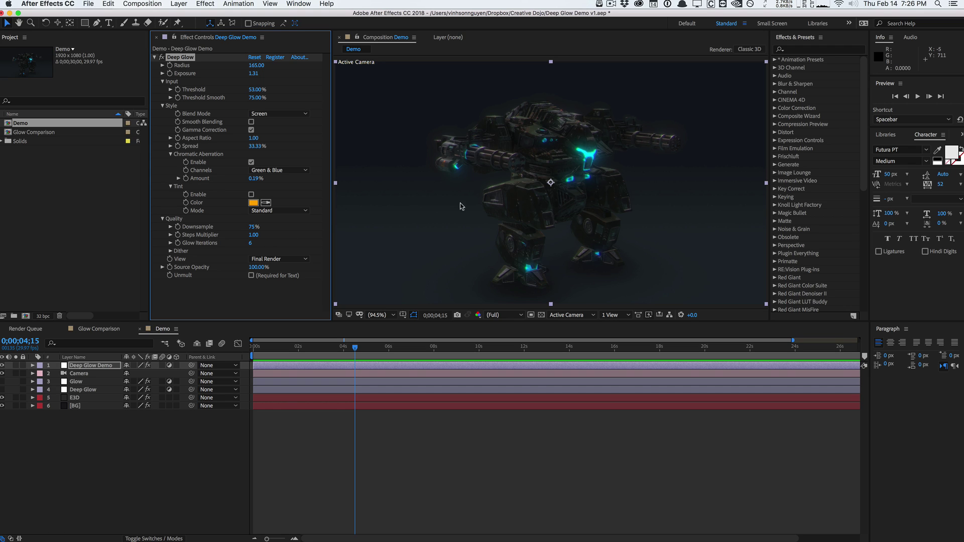
{"action": "key", "text": "period"}
{"action": "key", "text": "period"}
{"action": "key", "text": "period"}
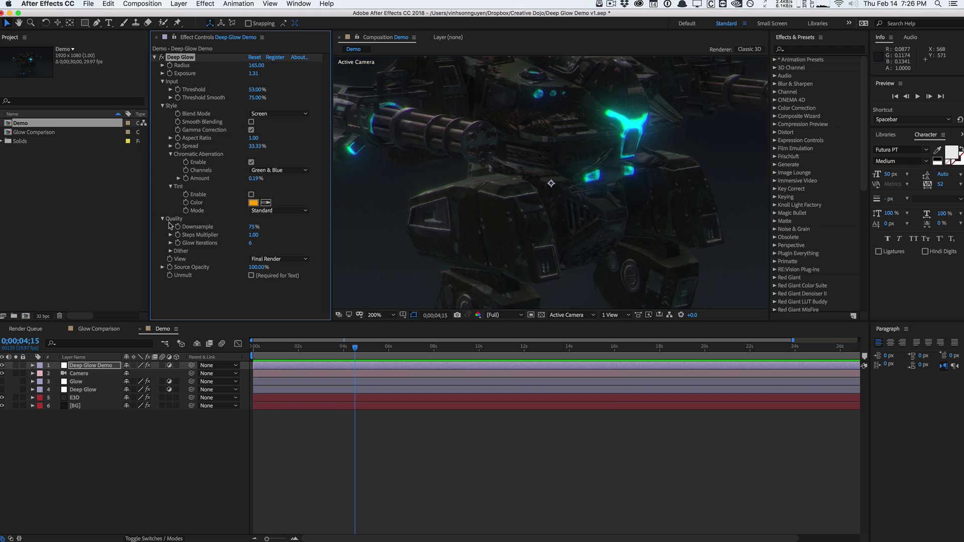
{"action": "left_click", "coordinate": [253, 235]}
{"action": "type", "text": "0"}
{"action": "key", "text": "Return"}
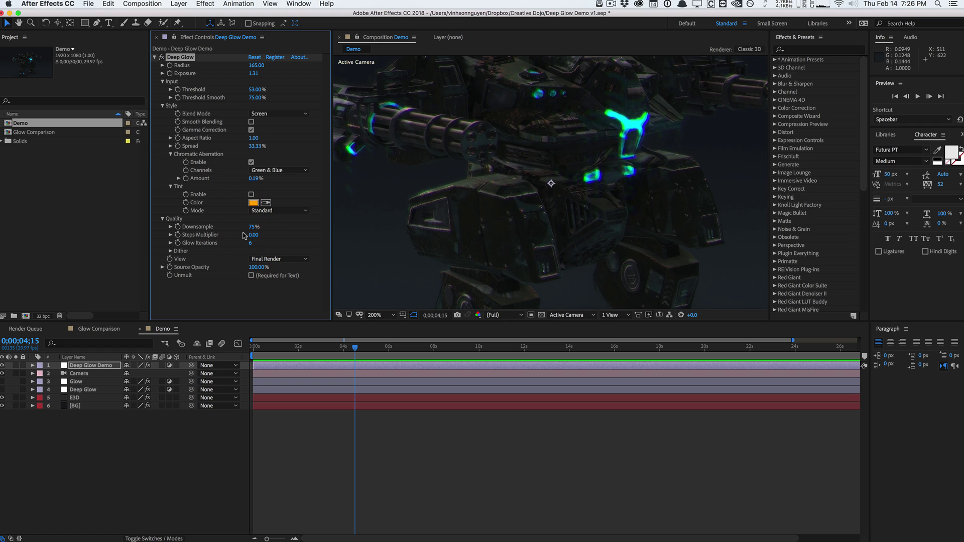
Test Steps Multiplier values of 0.07, 0.01 and 0.13 while inspecting the glow for artifacts
{"action": "left_click", "coordinate": [251, 235]}
{"action": "left_click", "coordinate": [253, 234]}
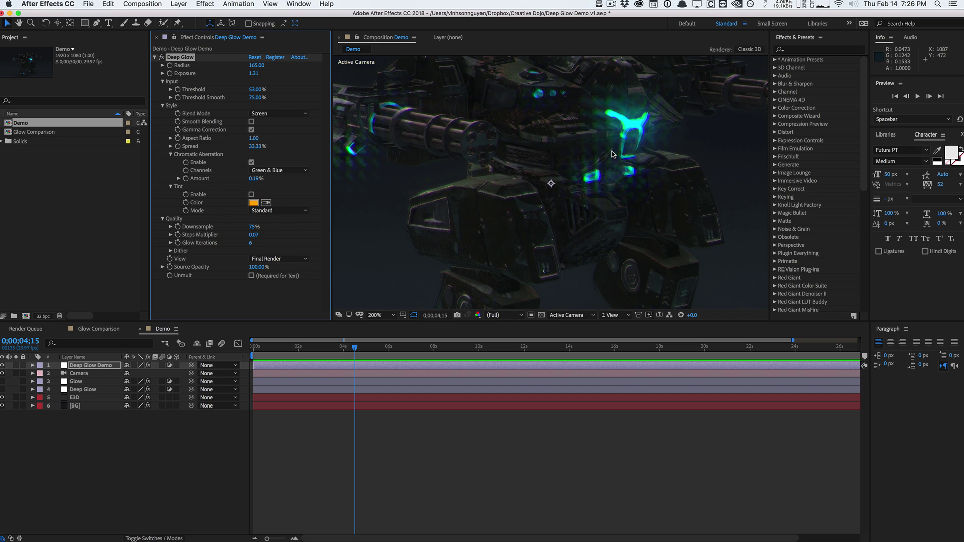
{"action": "left_click", "coordinate": [256, 235]}
{"action": "type", "text": "0.01"}
{"action": "key", "text": "Return"}
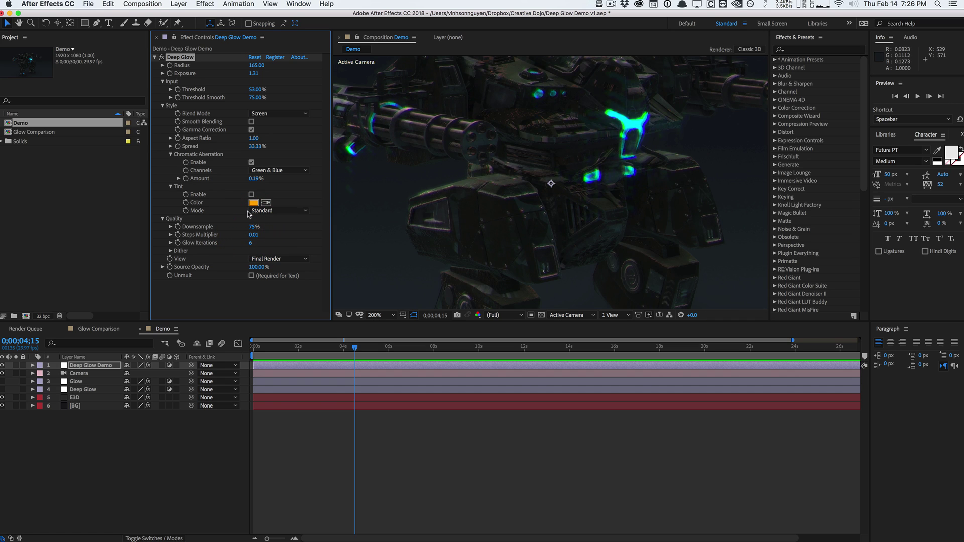
{"action": "left_click_drag", "start_coordinate": [256, 237], "coordinate": [259, 234]}
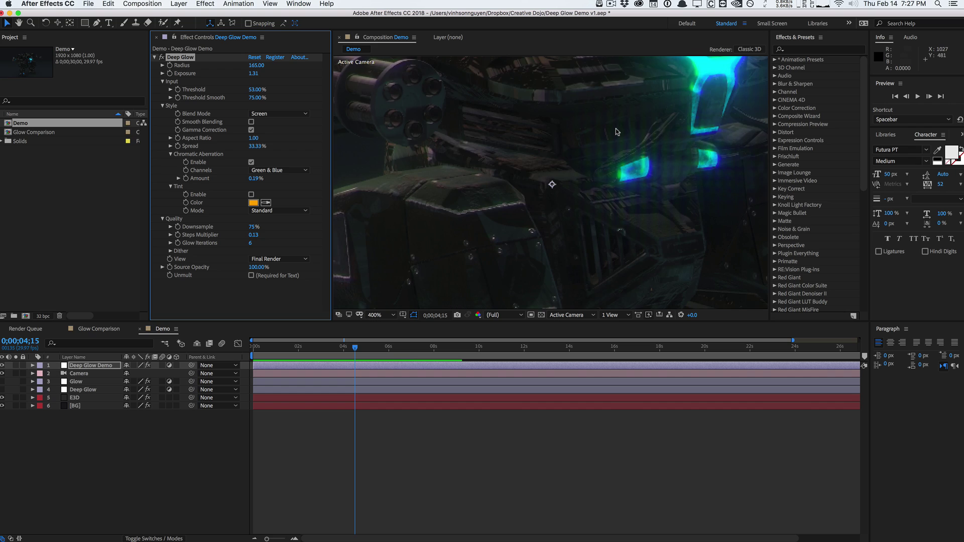
{"action": "key", "text": "space"}
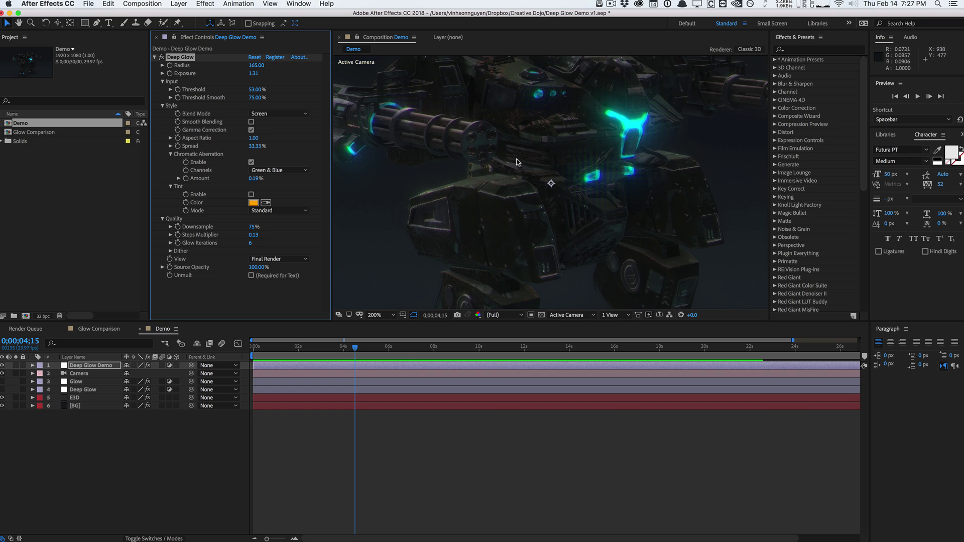
Set the Steps Multiplier to 1 and reveal the Dither settings
{"action": "left_click", "coordinate": [254, 235]}
{"action": "type", "text": "1"}
{"action": "key", "text": "Return"}
{"action": "left_click", "coordinate": [170, 251]}
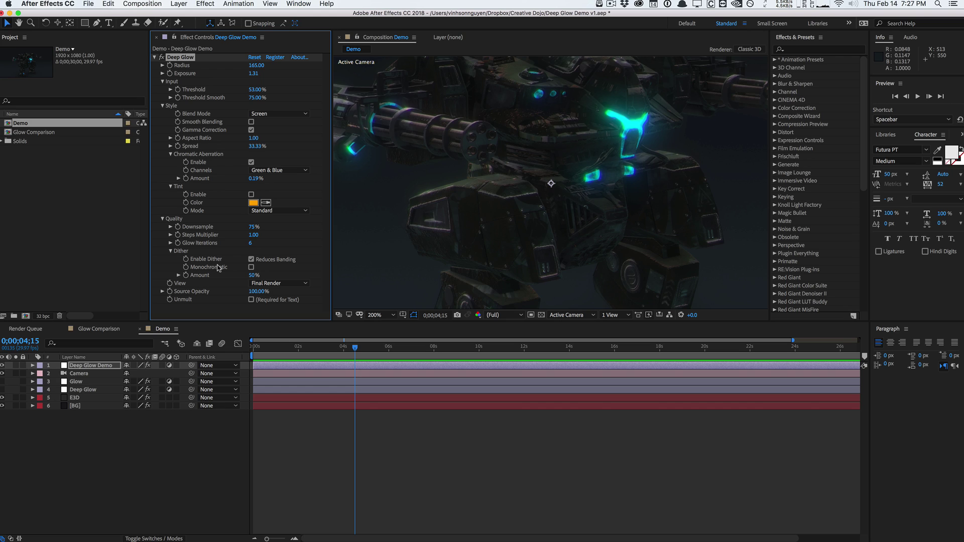
Preview the effect's Glow Input on the robot, then return the view to Final Render
{"action": "left_click", "coordinate": [266, 284]}
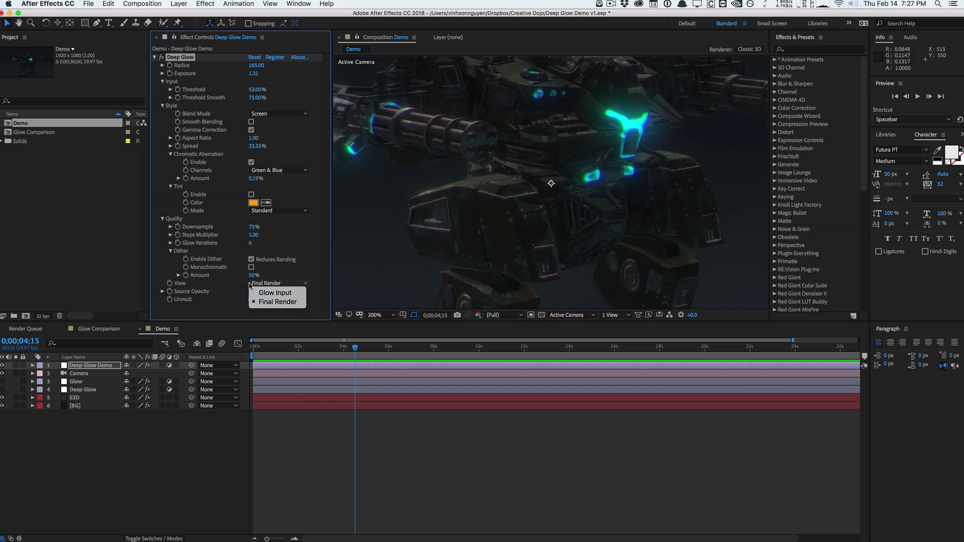
{"action": "left_click", "coordinate": [269, 293]}
{"action": "scroll", "coordinate": [552, 184], "scroll_direction": "up", "scroll_amount": 1}
{"action": "scroll", "coordinate": [553, 182], "scroll_direction": "down", "scroll_amount": 2}
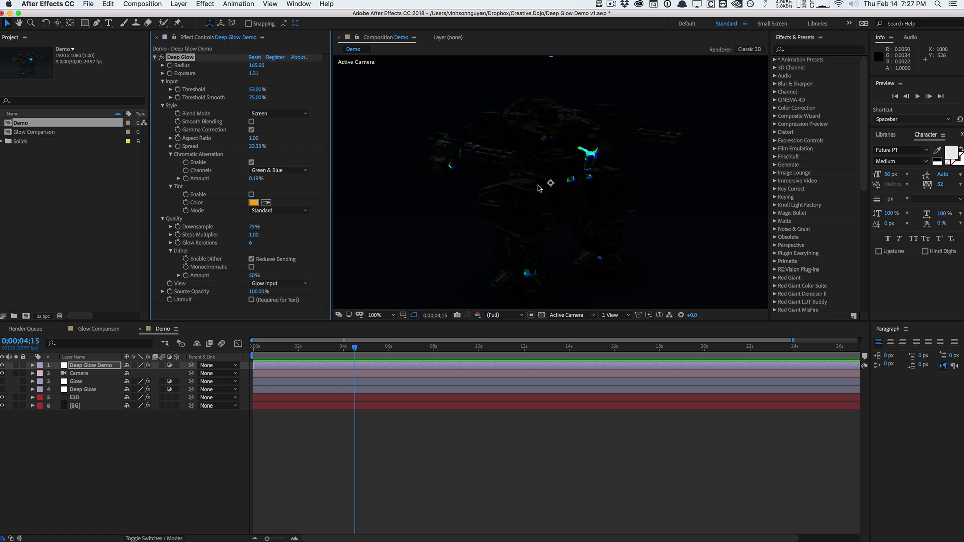
{"action": "left_click", "coordinate": [274, 283]}
{"action": "left_click", "coordinate": [263, 286]}
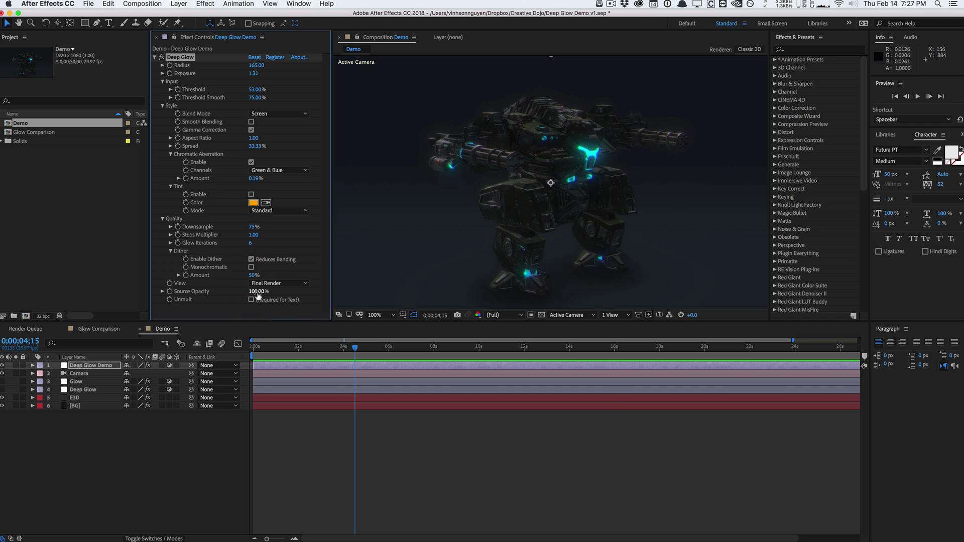
Lower Source Opacity to 0% to isolate the glow, raise the Threshold to 64%, and restore Source Opacity to 100%
{"action": "left_click_drag", "start_coordinate": [255, 293], "coordinate": [57, 303]}
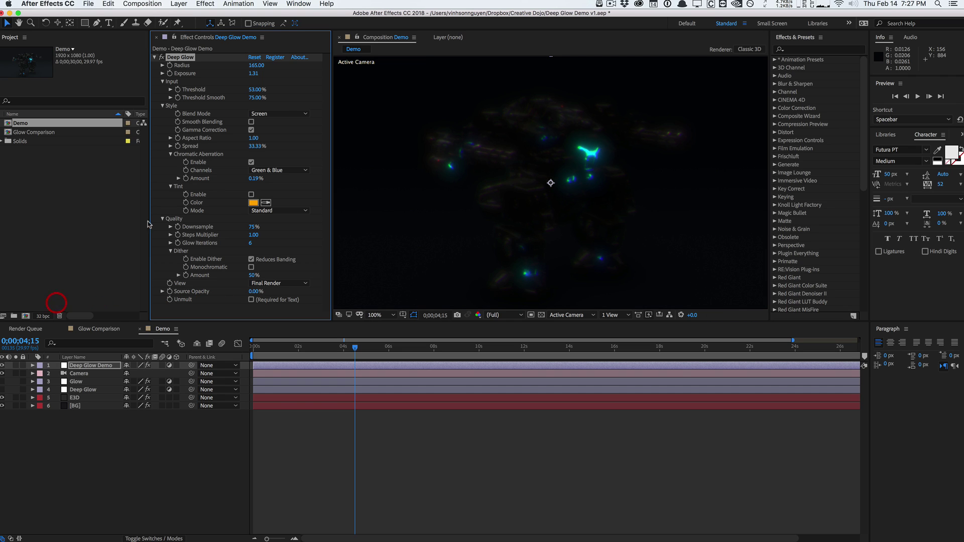
{"action": "mouse_move", "coordinate": [249, 89]}
{"action": "left_mouse_down"}
{"action": "mouse_move", "coordinate": [230, 90]}
{"action": "mouse_move", "coordinate": [253, 84]}
{"action": "left_mouse_up"}
{"action": "left_click_drag", "start_coordinate": [255, 292], "coordinate": [310, 286]}
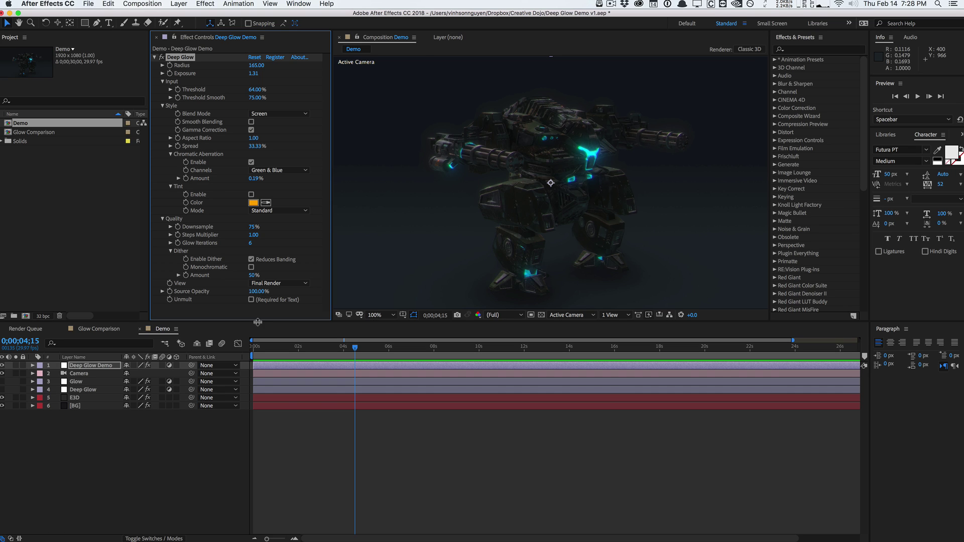
View the Glow Comparison composition and return to the Demo composition
{"action": "left_click", "coordinate": [103, 331]}
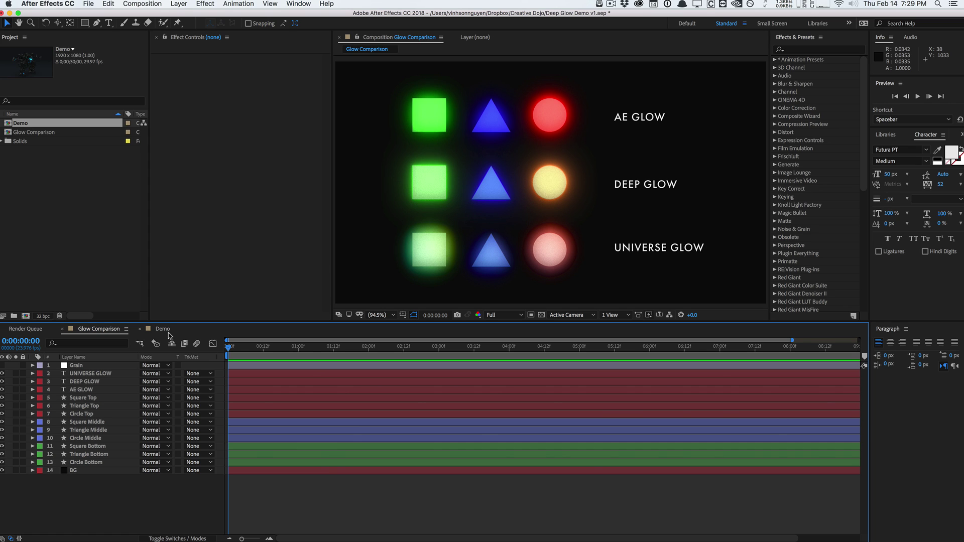
{"action": "left_click", "coordinate": [168, 333]}
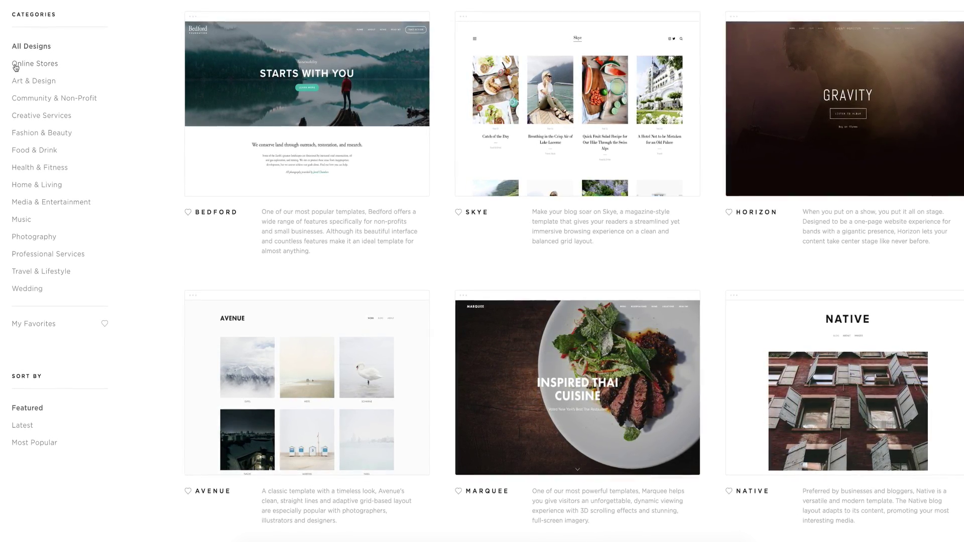
In the website builder, browse the template designs for Online Stores, Art & Design, and Community & Non-Profit
{"action": "left_click", "coordinate": [16, 65]}
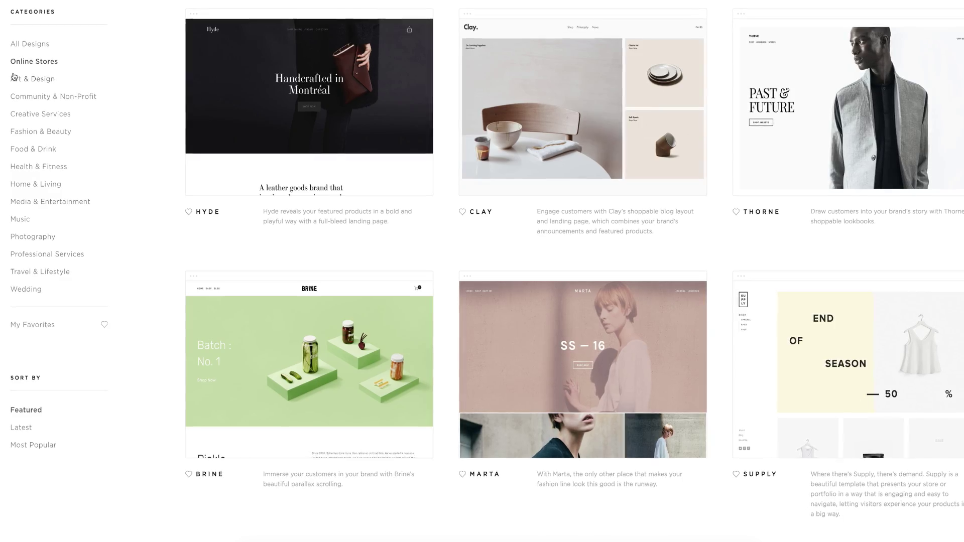
{"action": "left_click", "coordinate": [13, 77]}
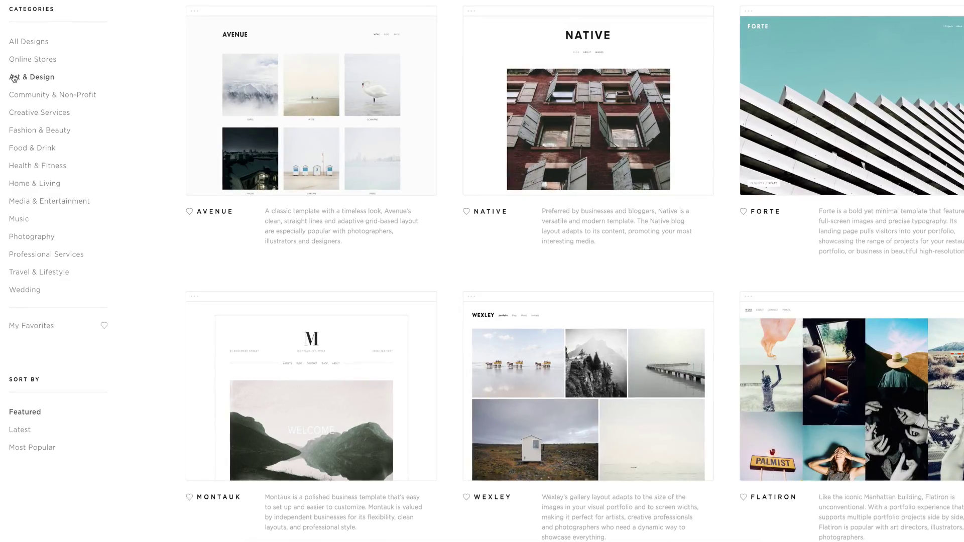
{"action": "left_click", "coordinate": [13, 95]}
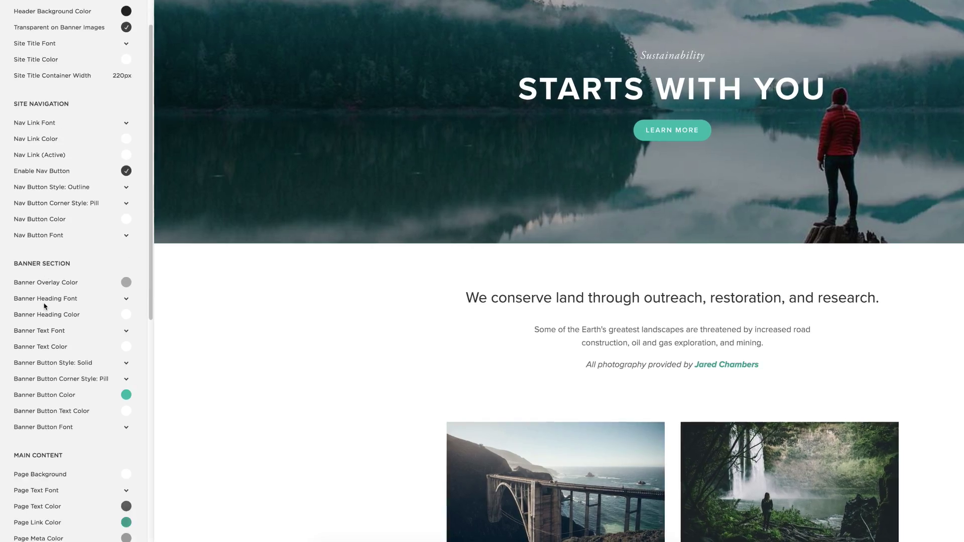
Look through the site's style options and open the Banner Button Text Color
{"action": "scroll", "coordinate": [119, 299], "scroll_direction": "down", "scroll_amount": 3}
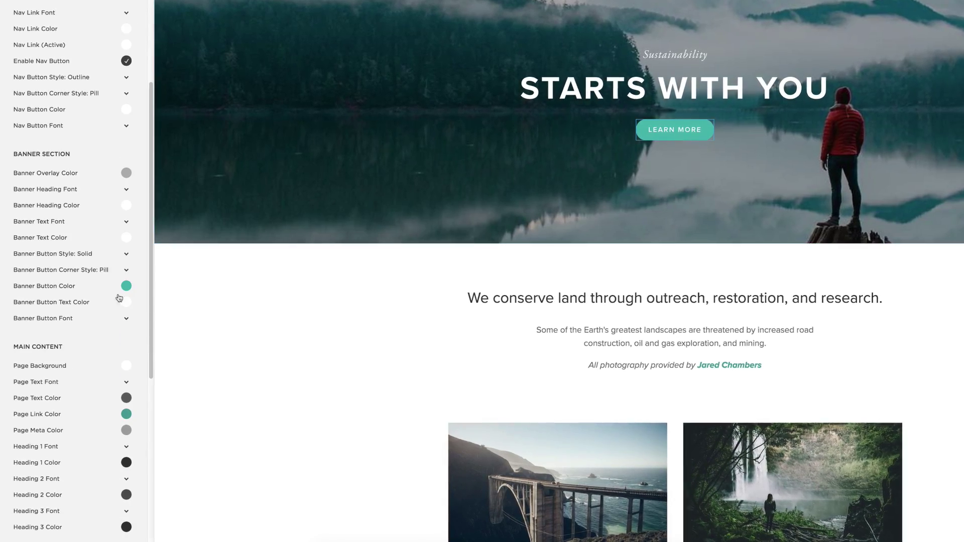
{"action": "left_click", "coordinate": [120, 299]}
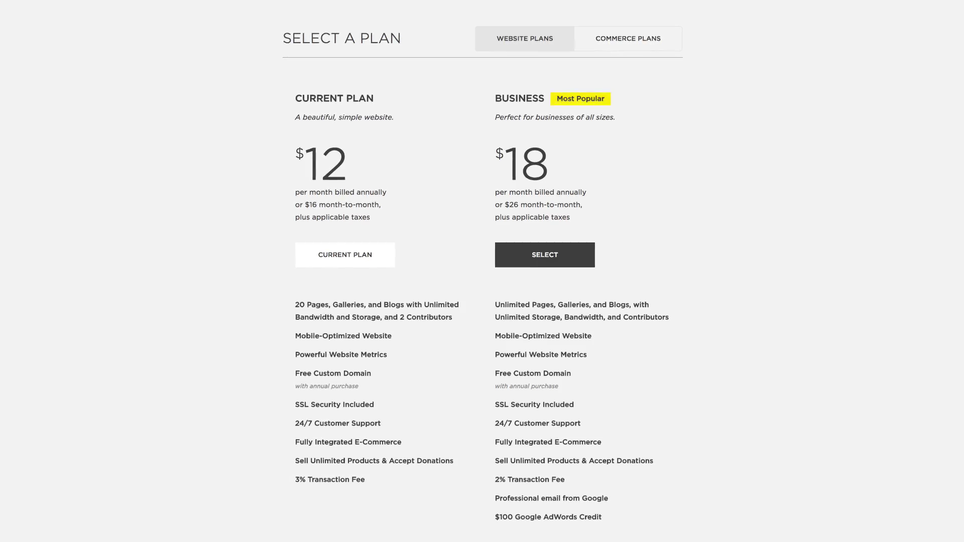